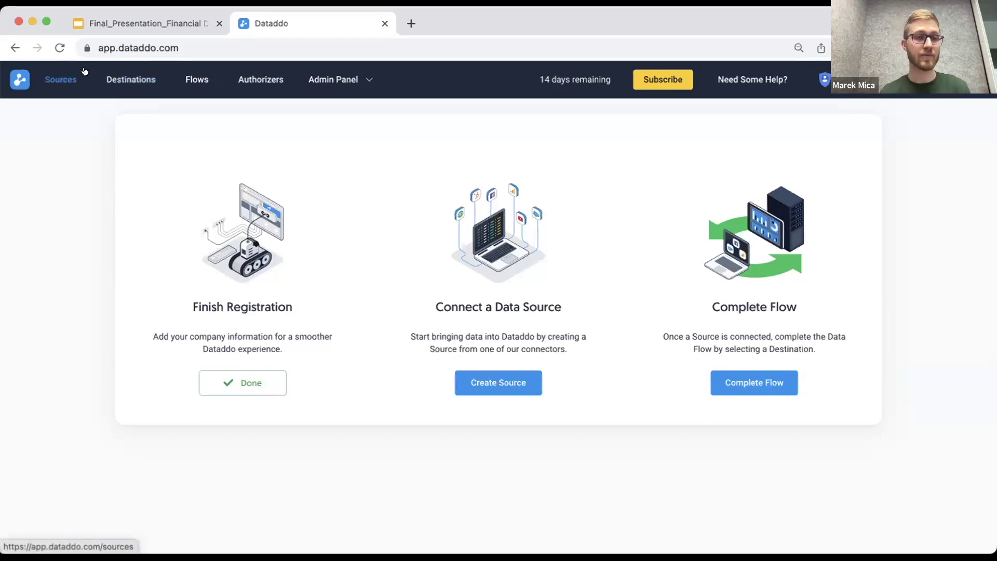
- Open the data sources page and start creating the first data source
click(66, 80)
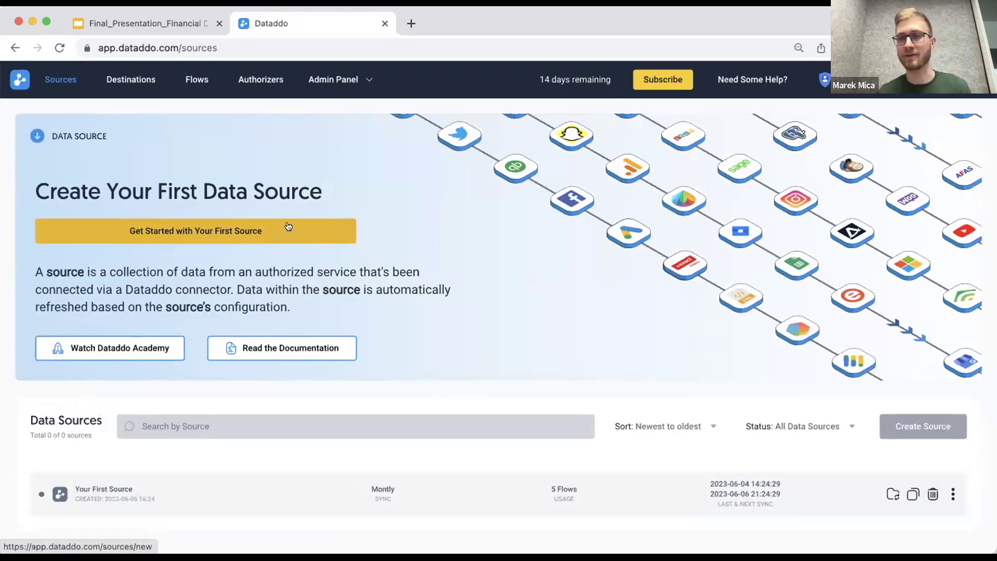
click(203, 237)
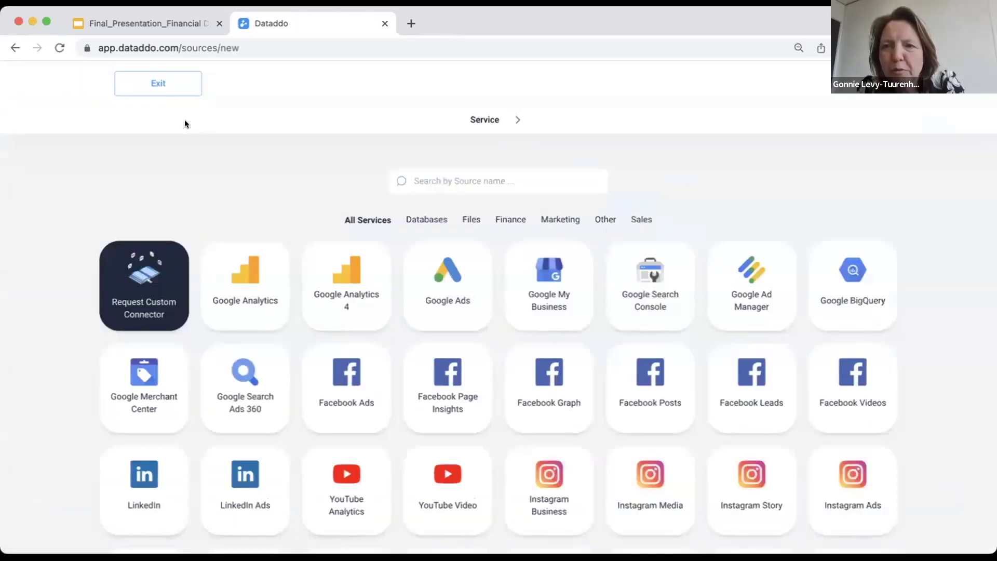
click(177, 88)
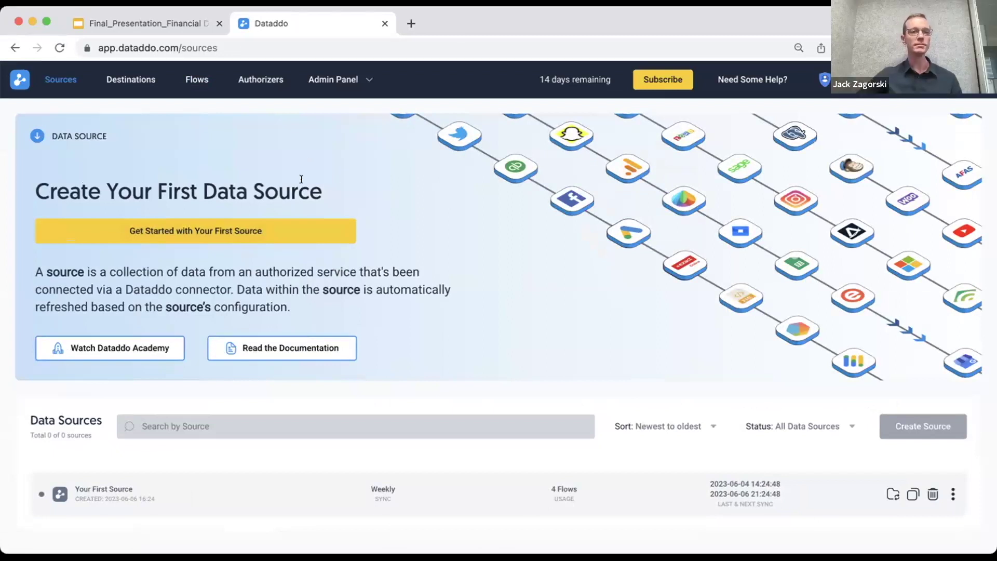
click(197, 225)
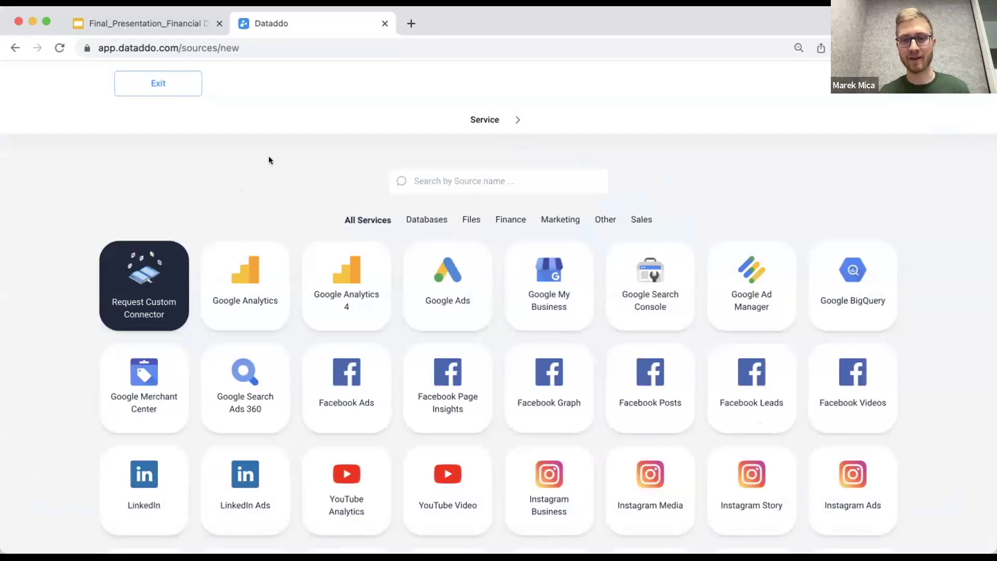
- Look through the full list of available service connectors for the new source
scroll(269, 160, down, 15)
scroll(269, 160, down, 12)
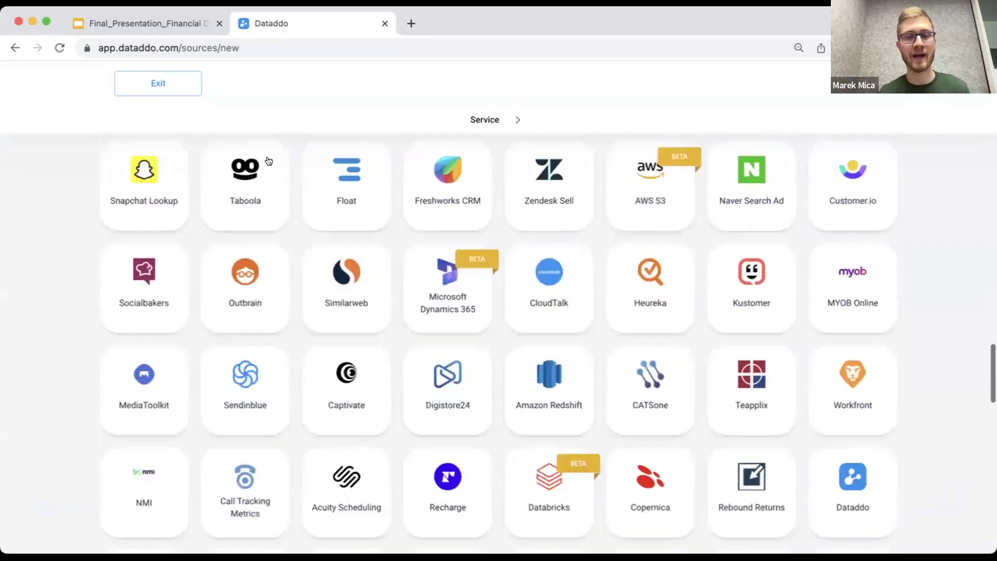
scroll(269, 160, down, 14)
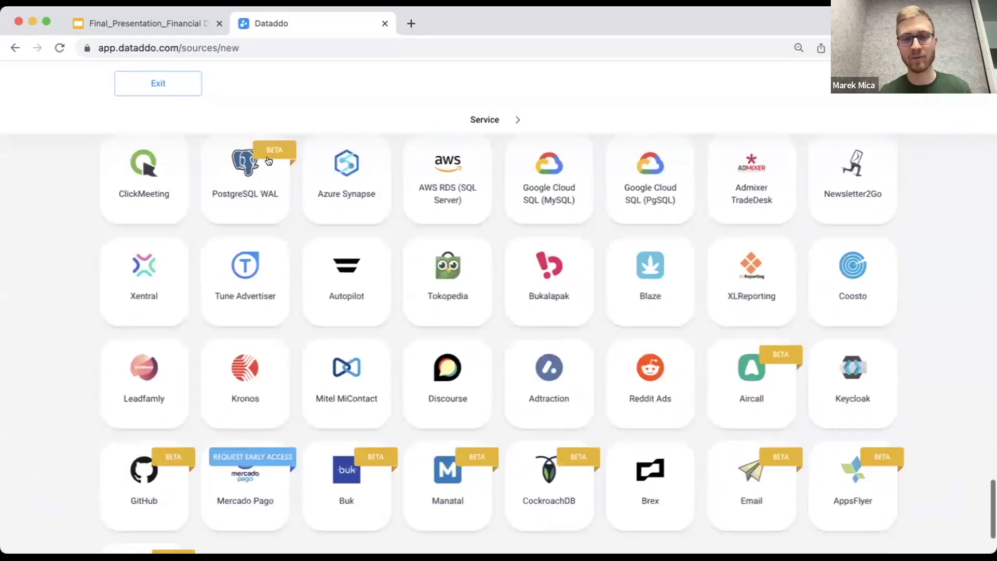
scroll(268, 160, down, 3)
scroll(270, 160, up, 12)
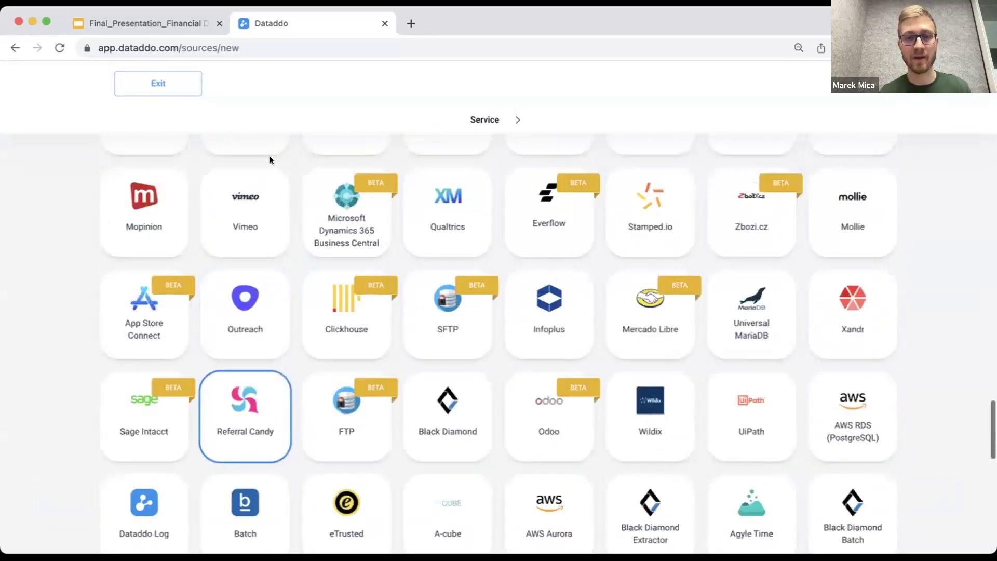
scroll(269, 160, up, 12)
scroll(269, 160, up, 15)
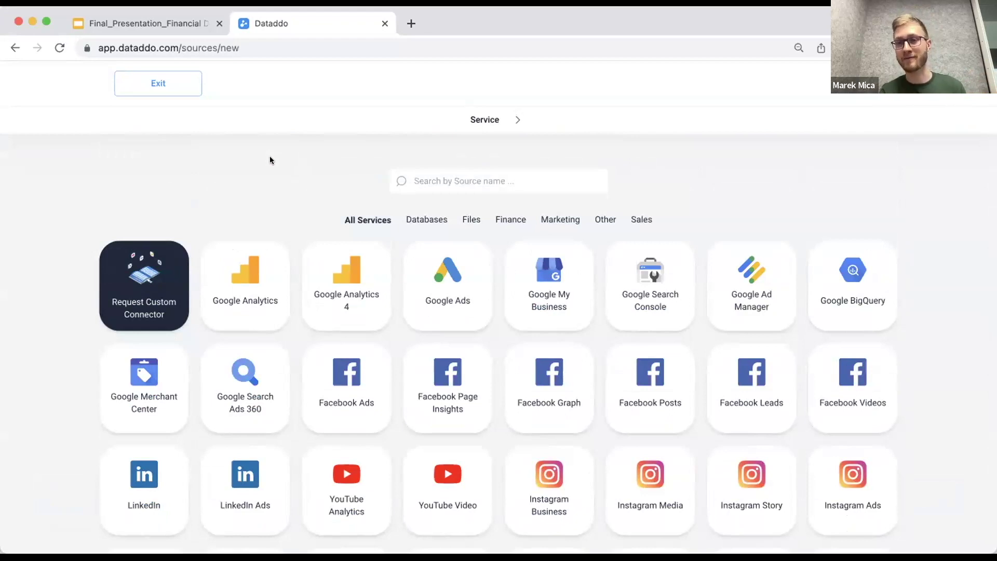
scroll(269, 160, down, 9)
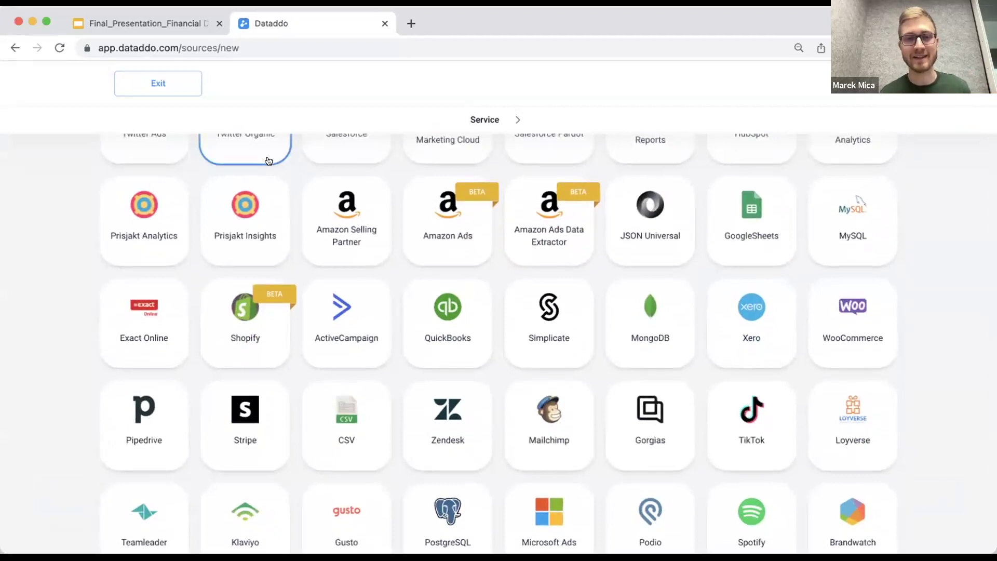
scroll(39, 390, up, 9)
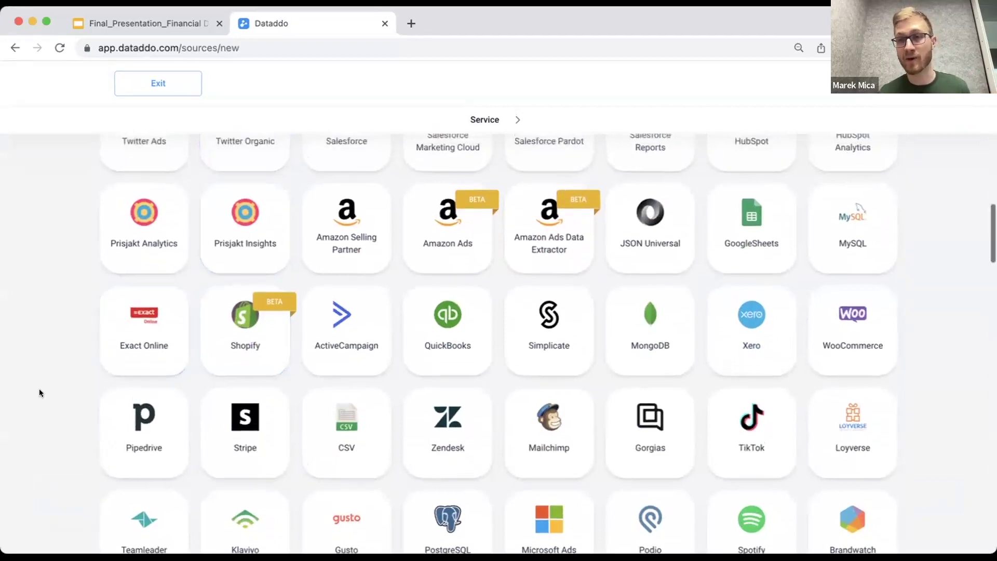
scroll(40, 390, up, 2)
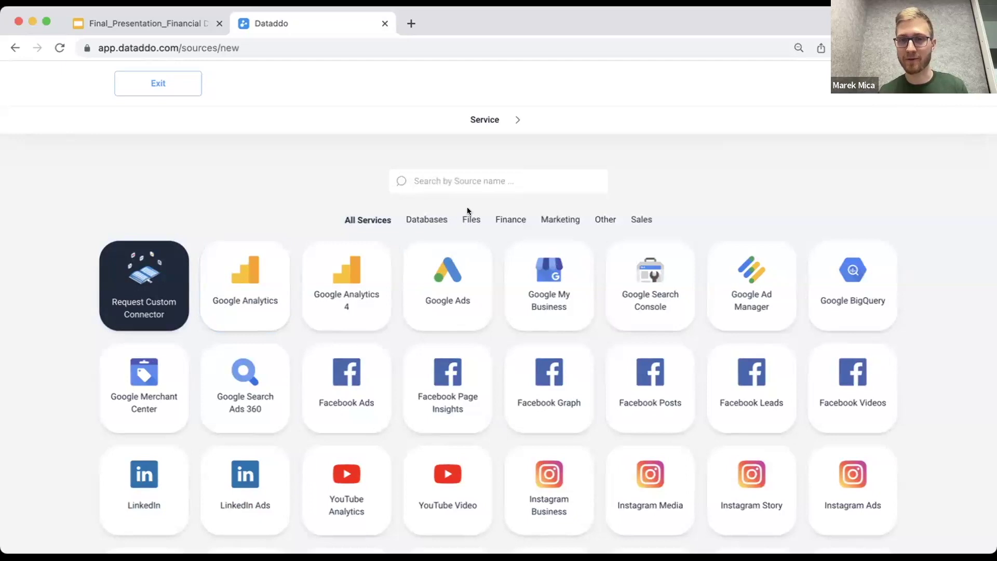
- Search the connectors for "exa" and choose Exact Online as the source service
click(503, 181)
text(exa)
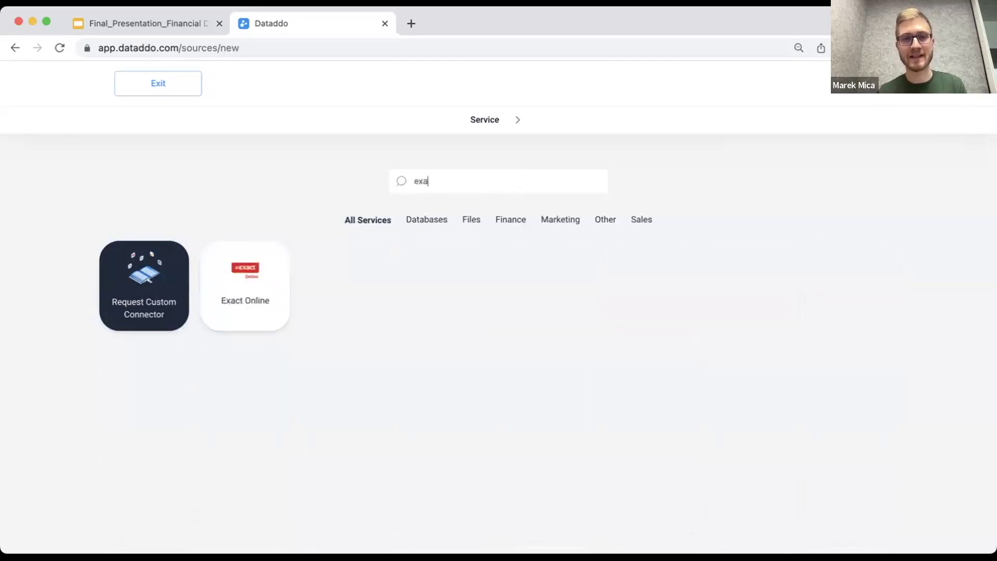
click(261, 278)
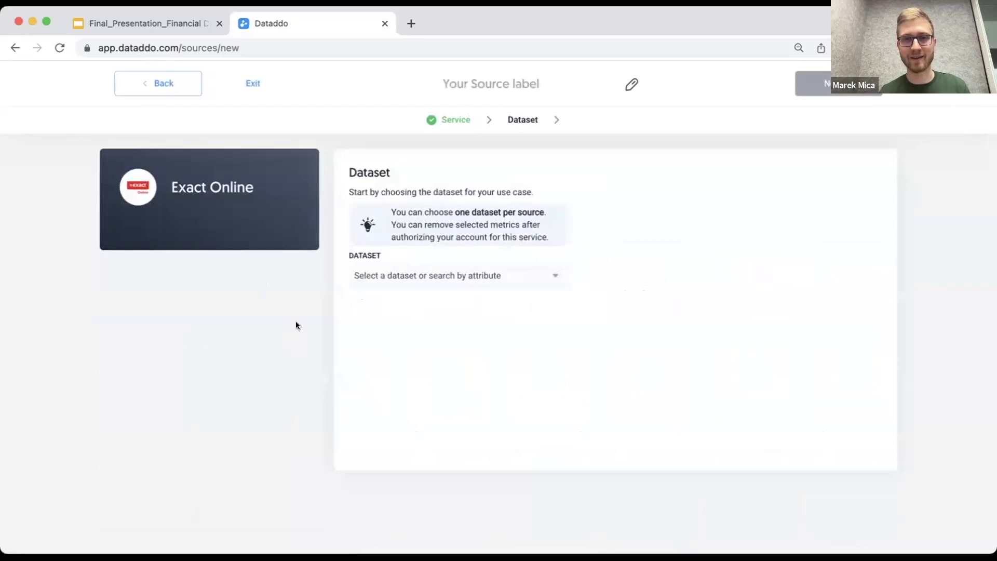
- Browse the Exact Online datasets, search for "projects" and select the Projects dataset
click(497, 278)
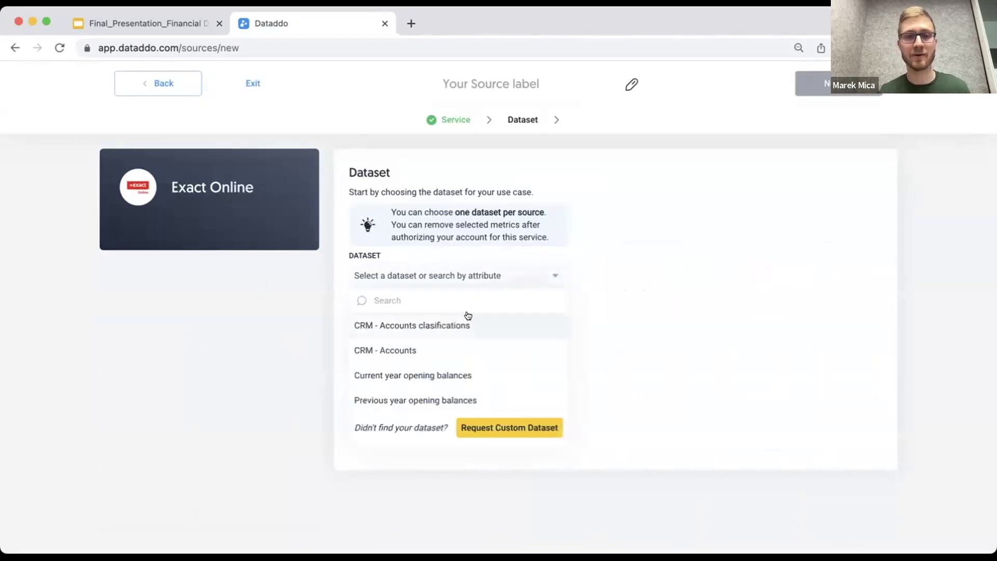
scroll(456, 335, down, 1)
scroll(456, 335, down, 10)
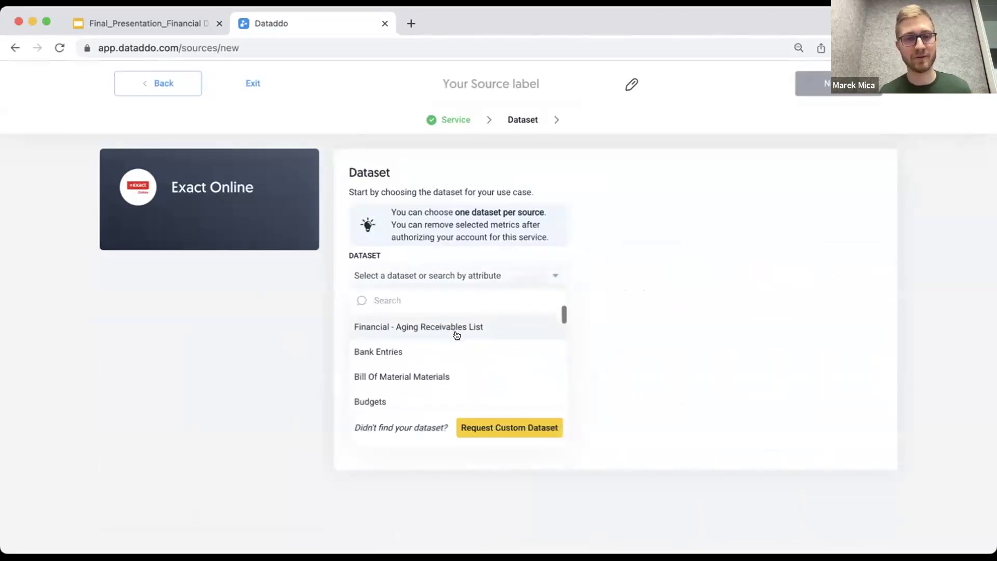
scroll(456, 335, down, 1)
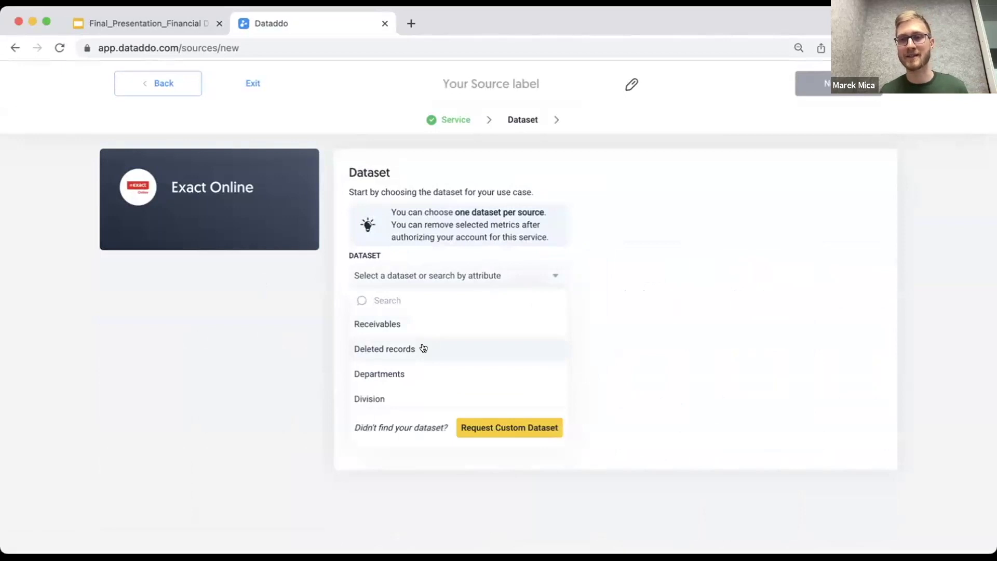
scroll(419, 373, down, 3)
scroll(419, 373, down, 3)
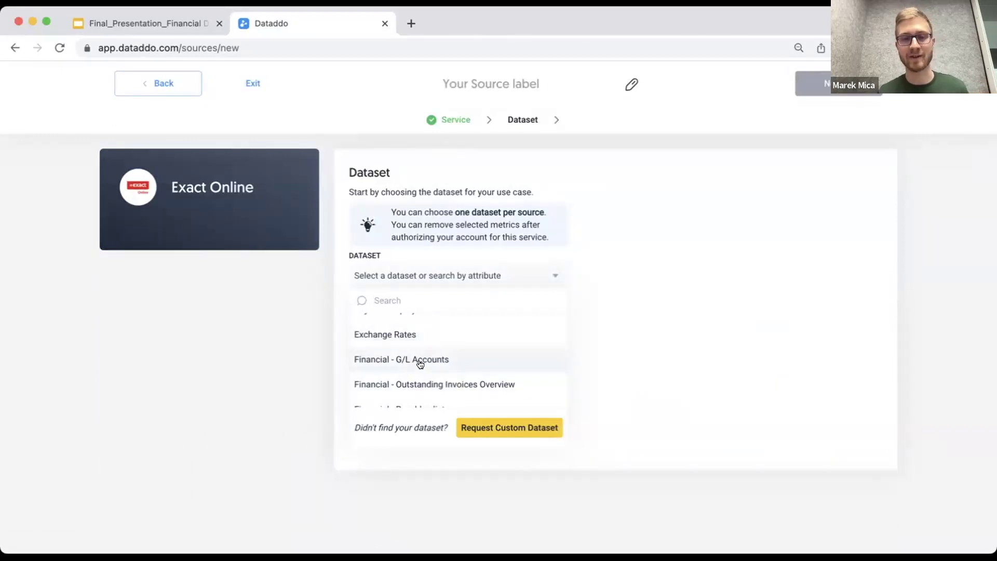
scroll(490, 324, down, 3)
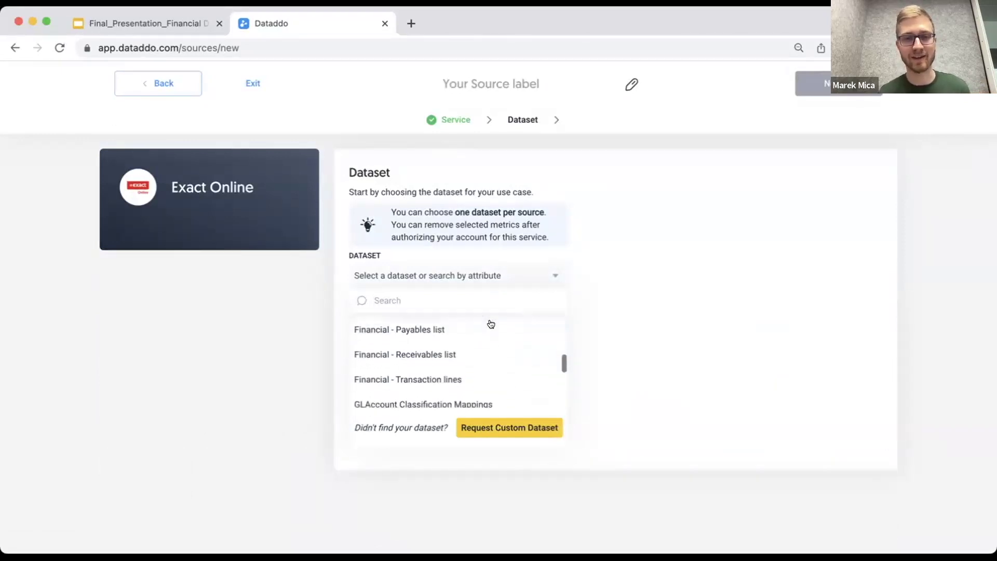
scroll(433, 351, down, 4)
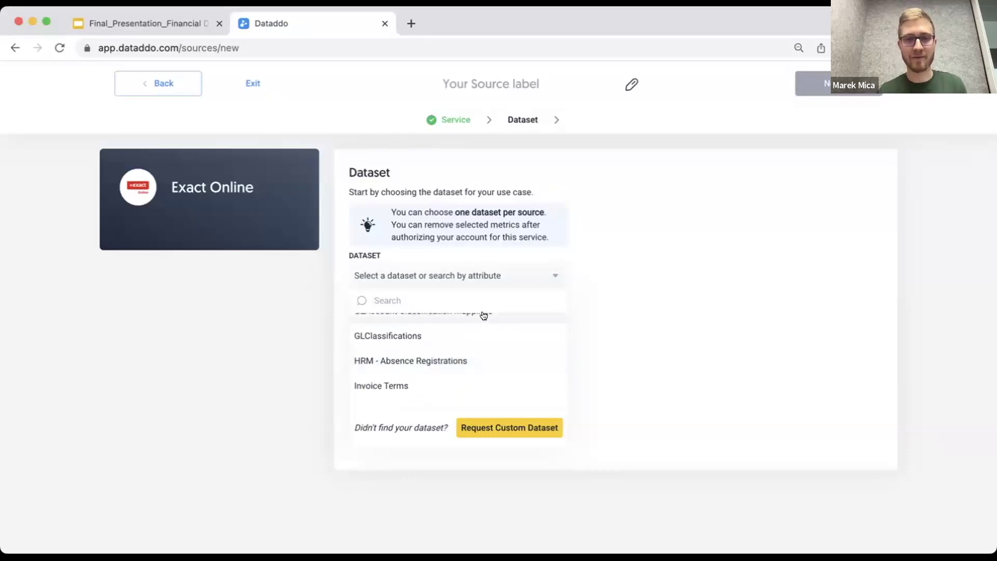
text(projects)
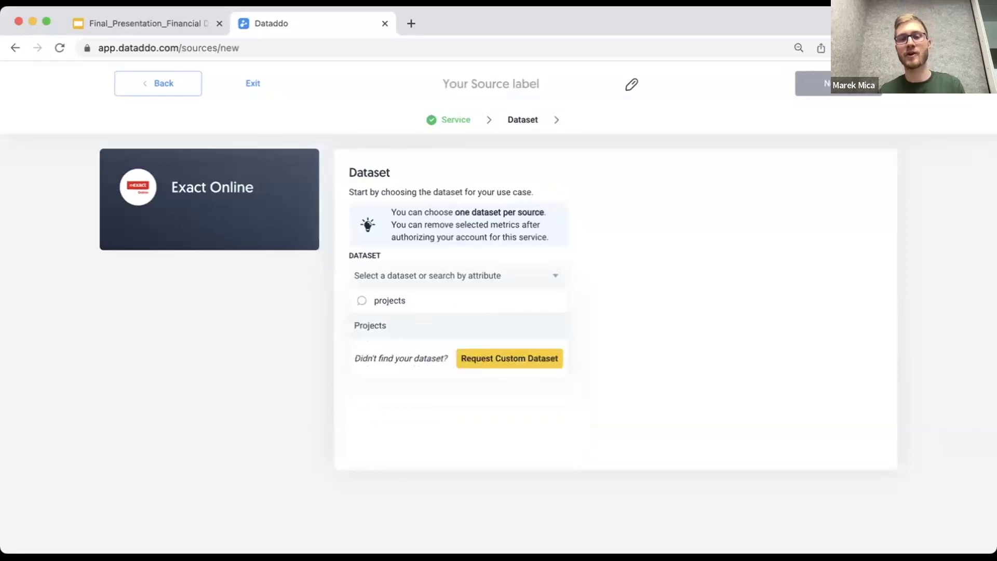
click(432, 325)
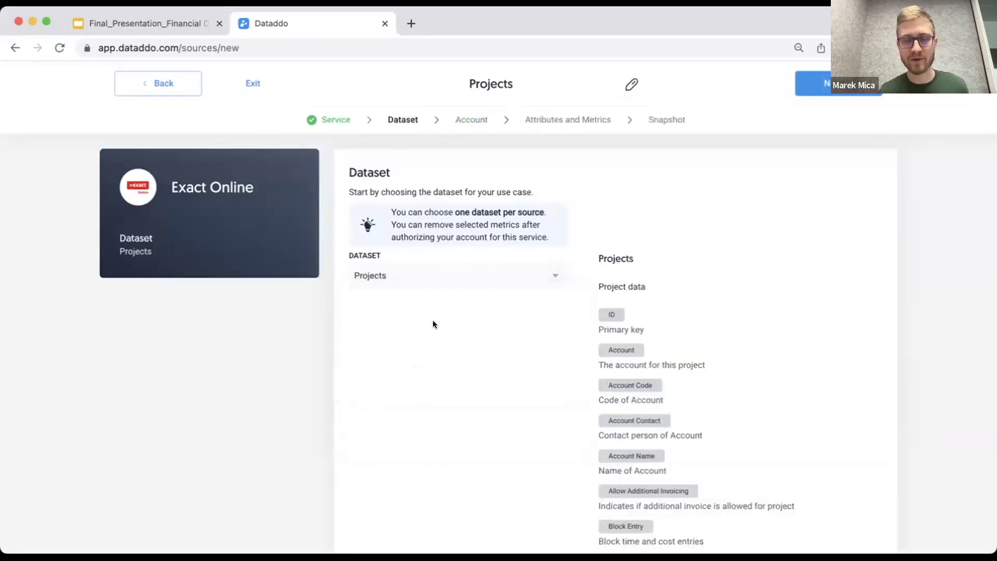
- Examine the attributes of the Projects dataset and their descriptions
scroll(732, 252, down, 7)
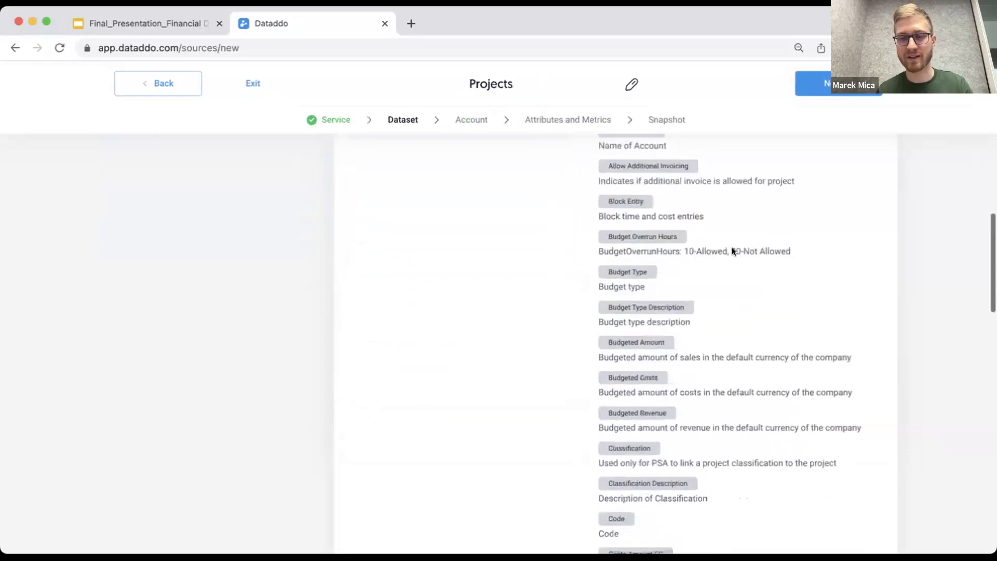
scroll(731, 248, up, 8)
scroll(681, 279, down, 2)
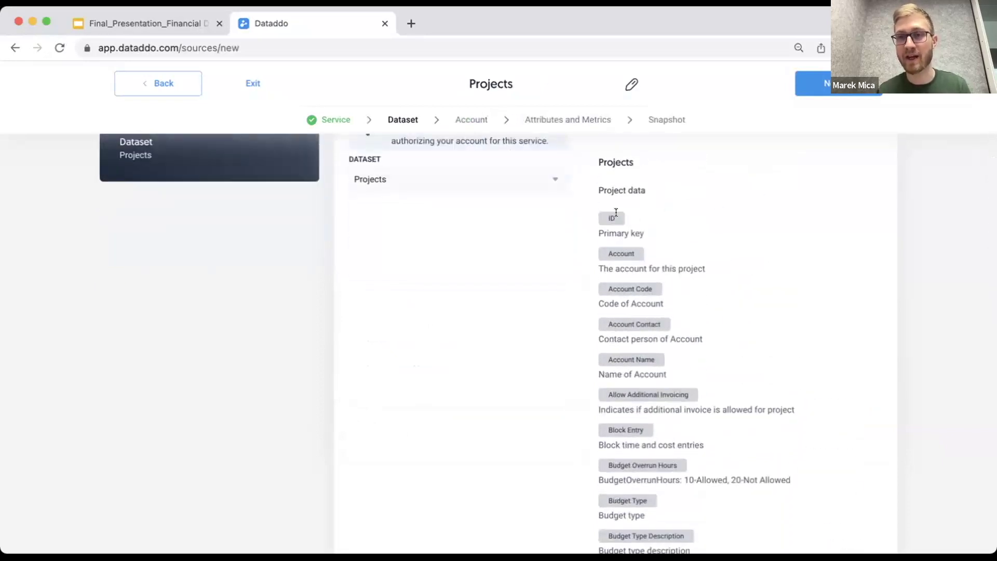
scroll(650, 248, down, 2)
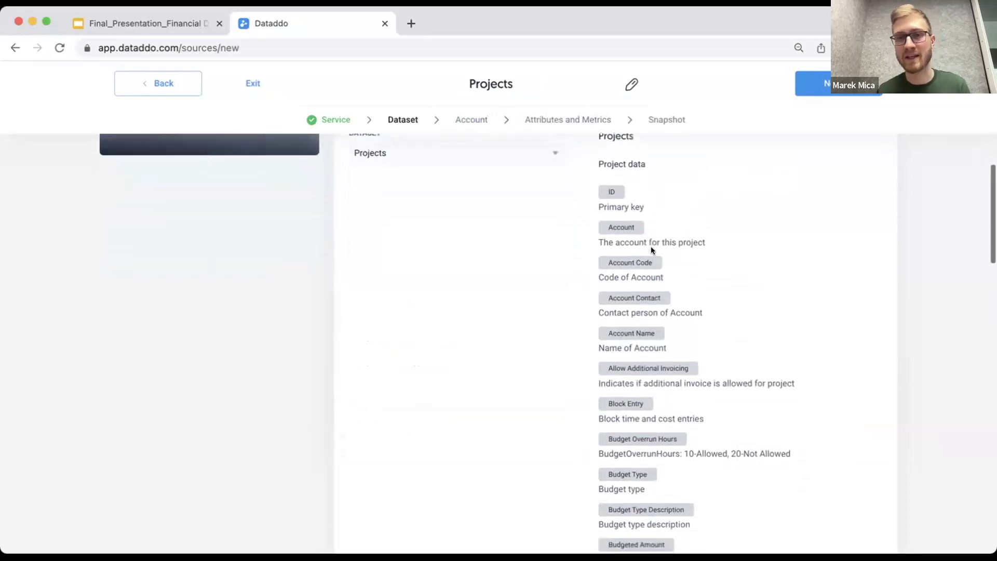
scroll(651, 248, down, 1)
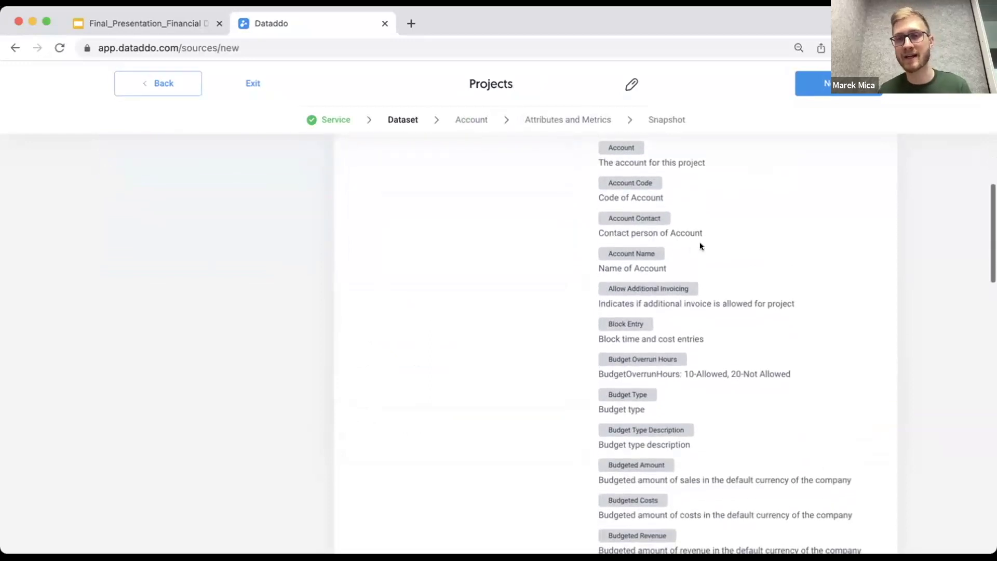
scroll(712, 267, down, 2)
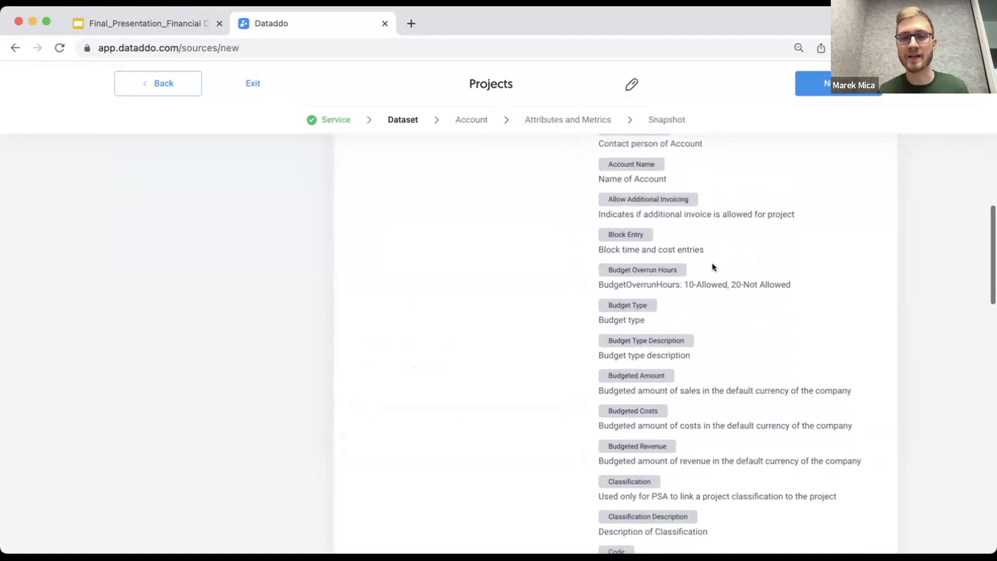
scroll(681, 299, down, 4)
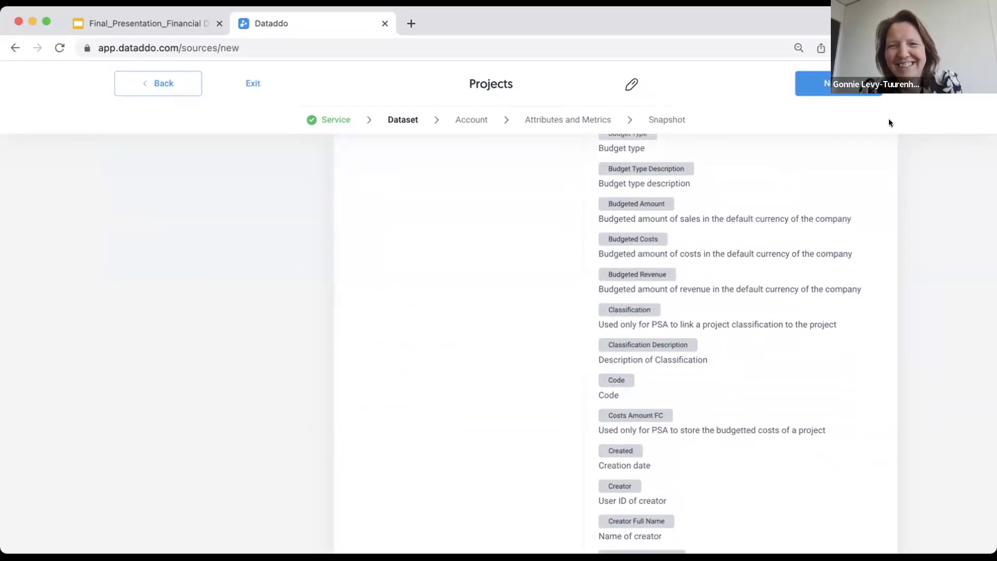
scroll(591, 313, up, 10)
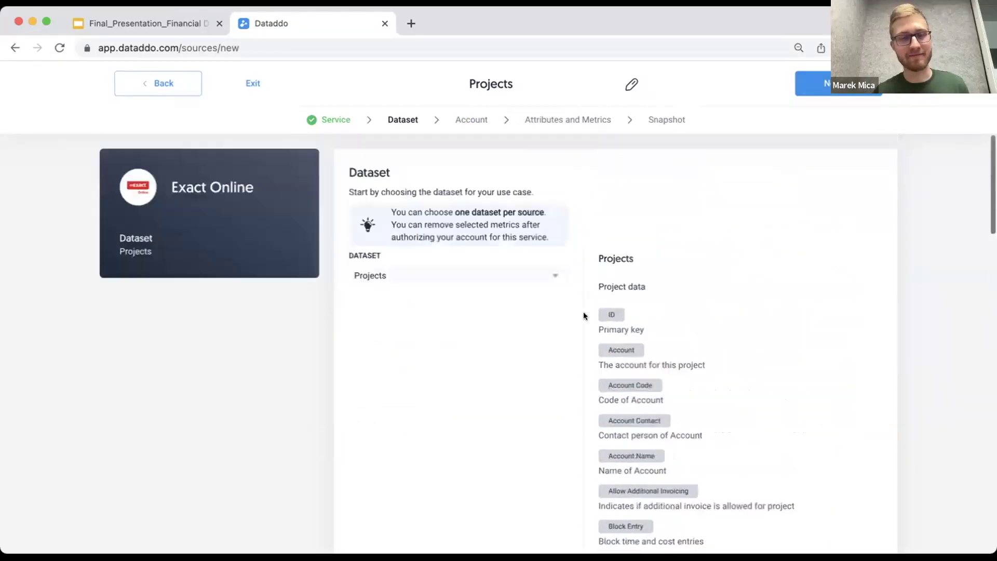
- Keep Projects as the dataset and proceed to the Account stage of the source setup
click(520, 283)
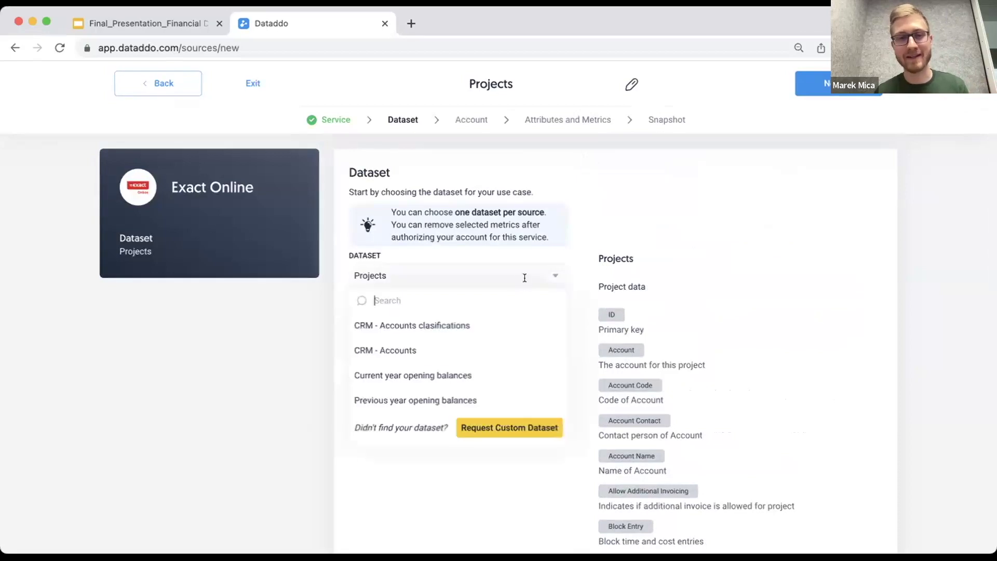
click(715, 218)
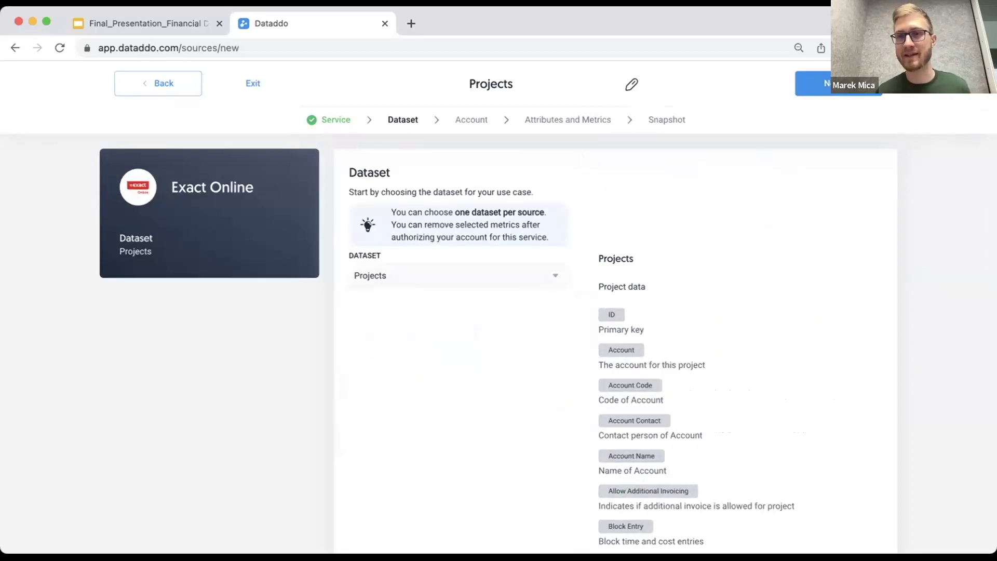
click(809, 84)
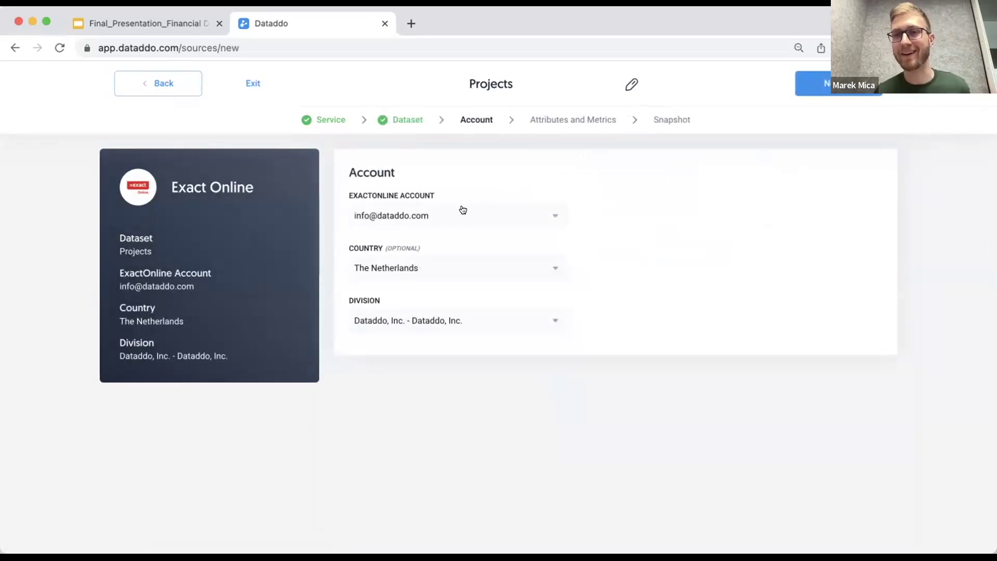
- Review the available Exact Online accounts and the country options, keeping The Netherlands as the country
click(423, 219)
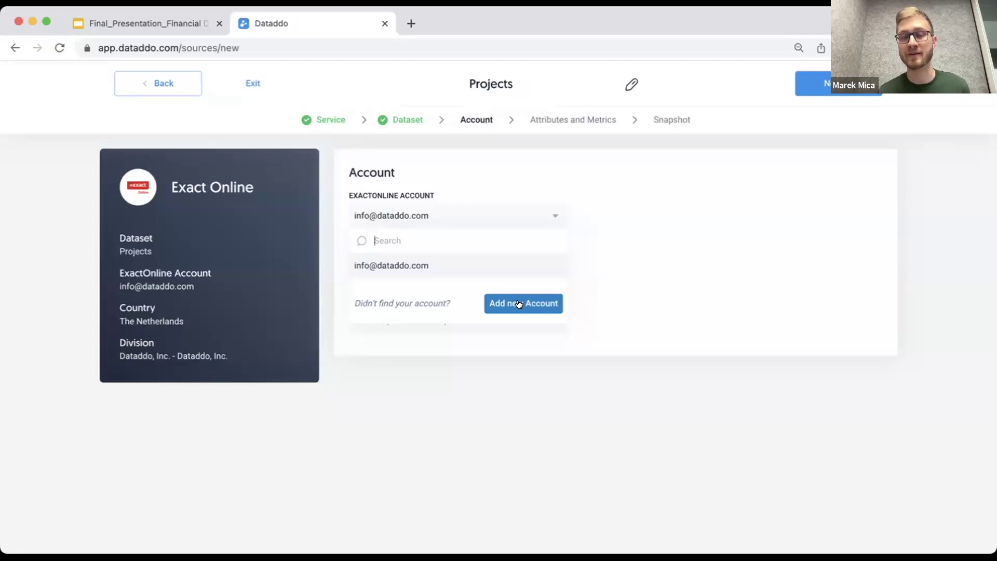
click(622, 284)
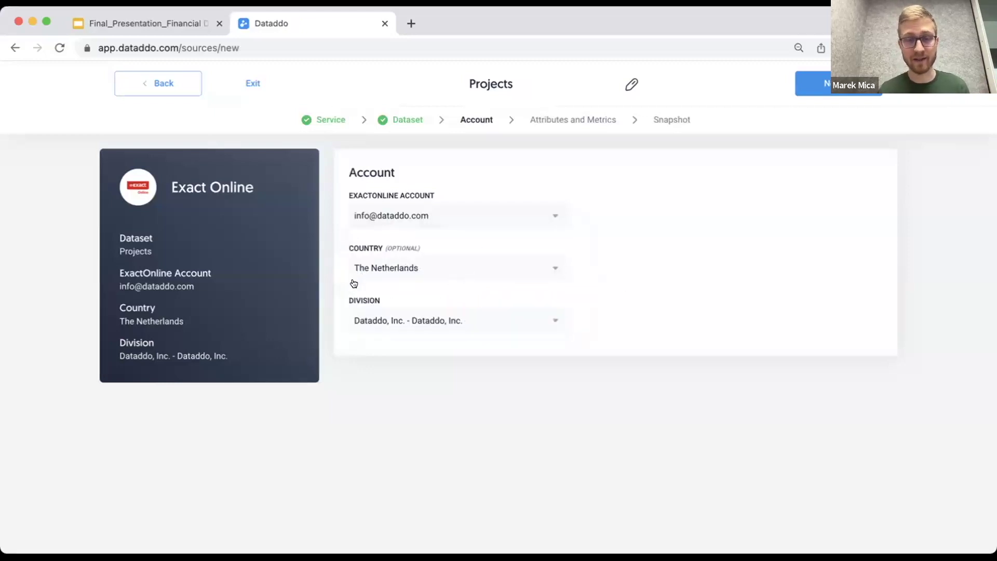
click(434, 268)
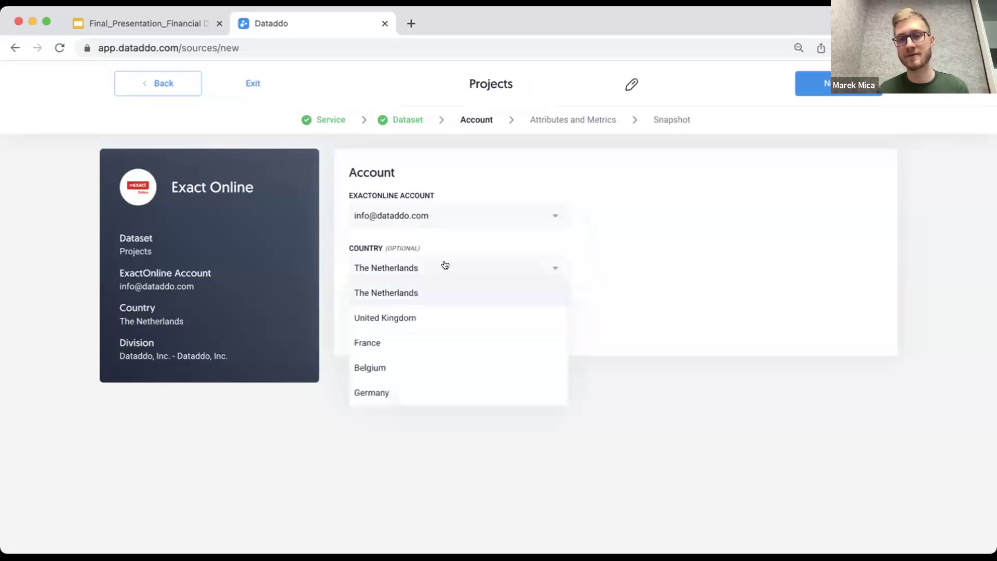
click(439, 267)
click(422, 273)
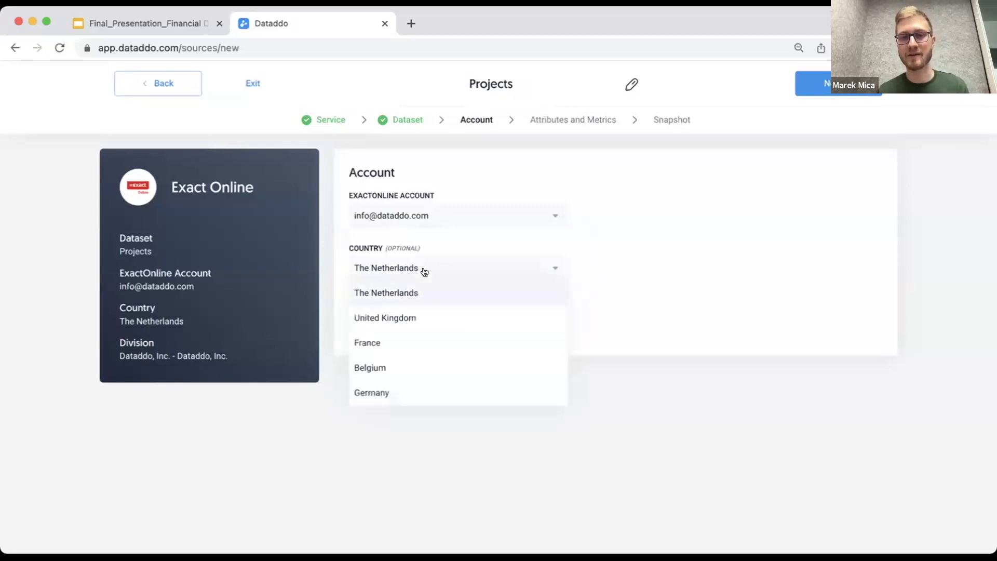
click(441, 271)
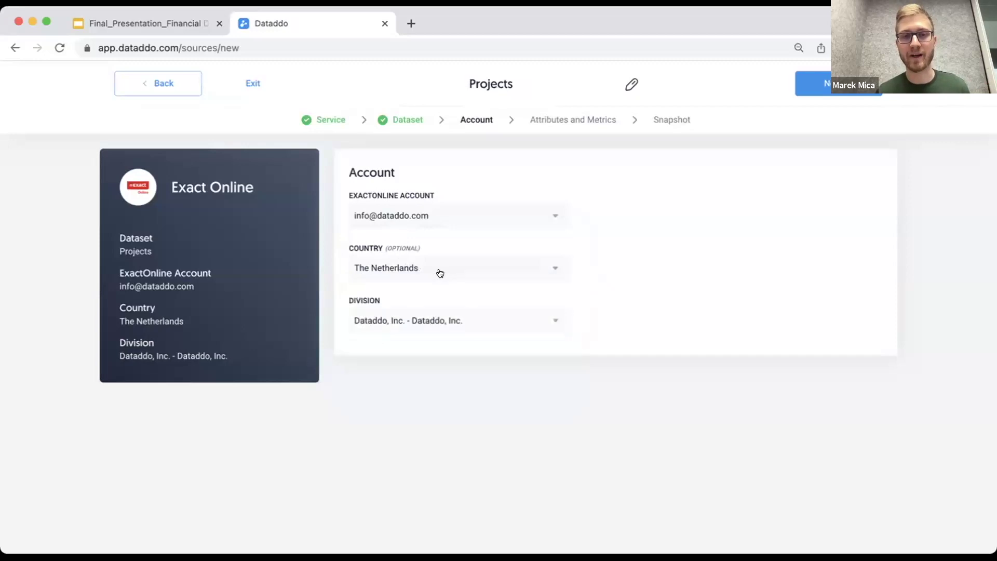
- Choose "Dataddo, Inc. - Dataddo, Inc." as the division for the Exact Online source
click(380, 320)
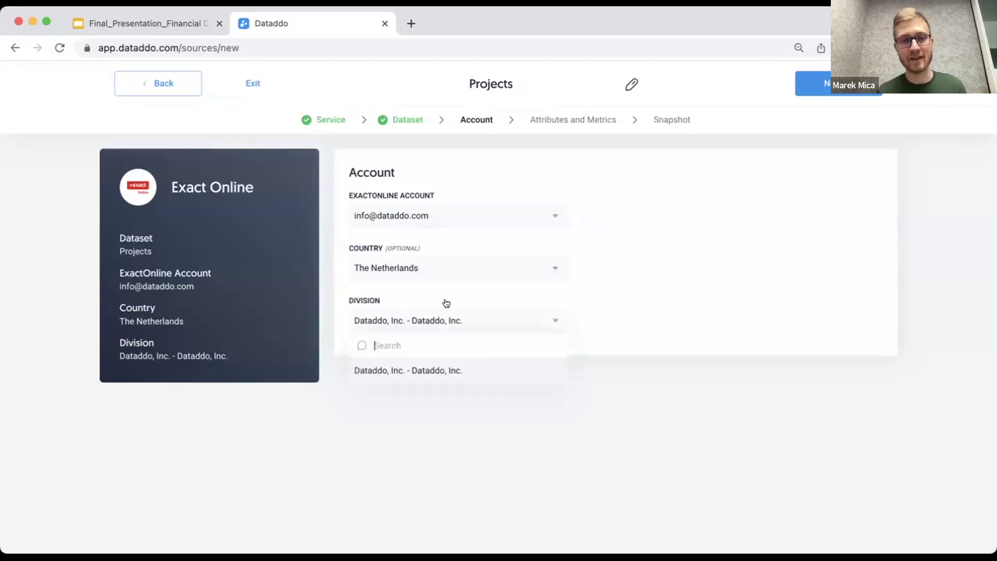
click(484, 268)
click(486, 268)
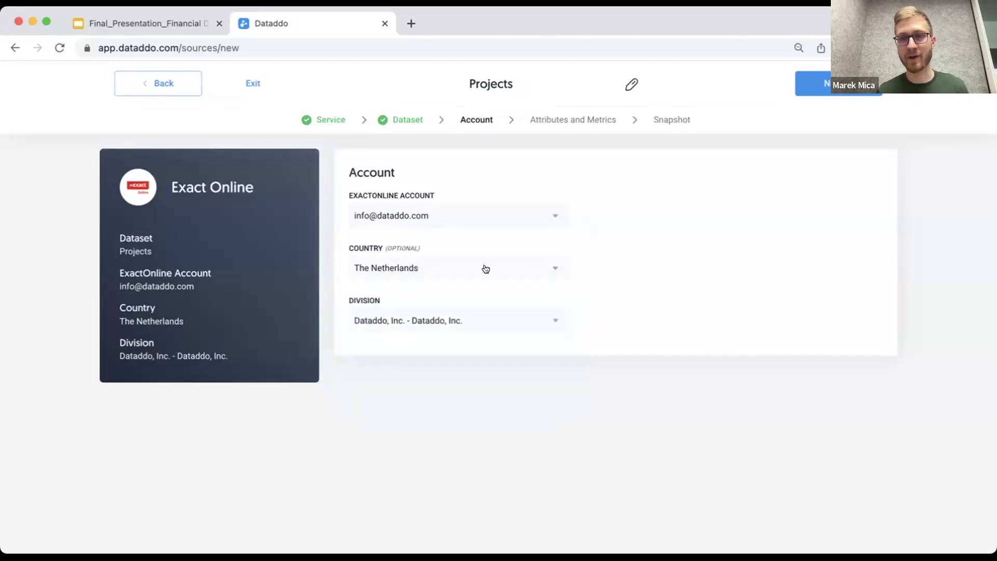
click(435, 329)
click(425, 370)
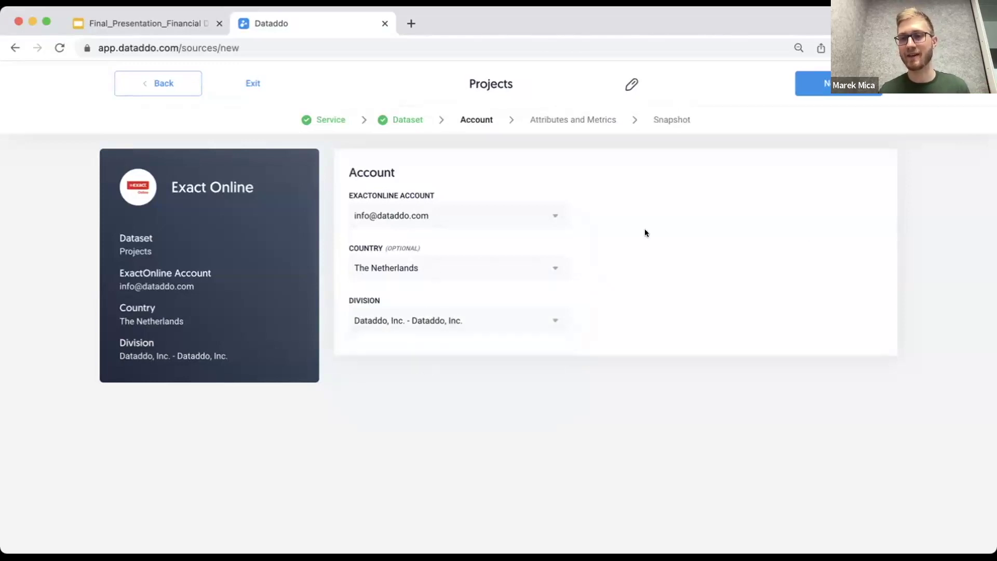
- Proceed to the Attributes and Metrics stage and remove Creator Full Name and Costs Amount FC from the selected attributes
click(822, 90)
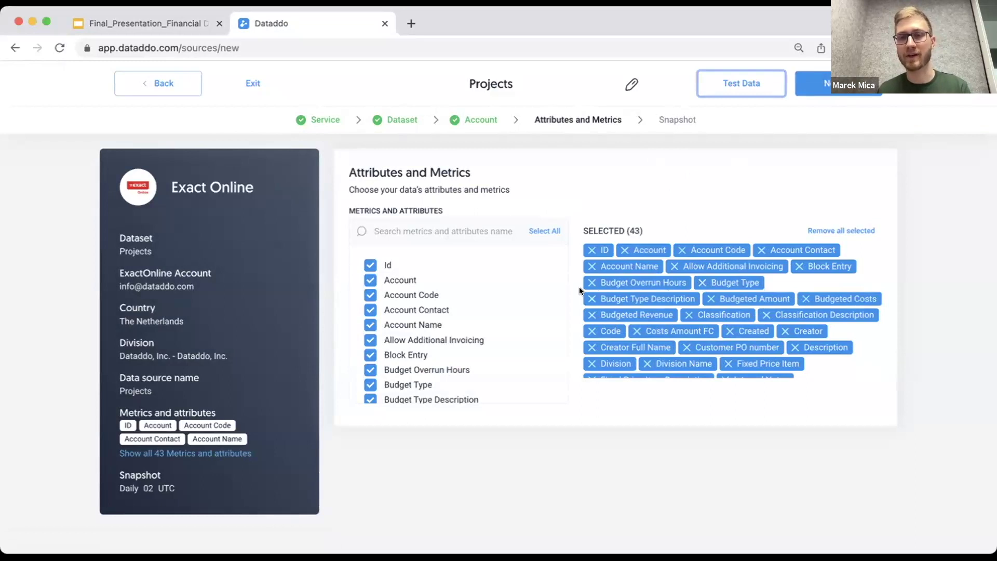
click(588, 348)
click(636, 331)
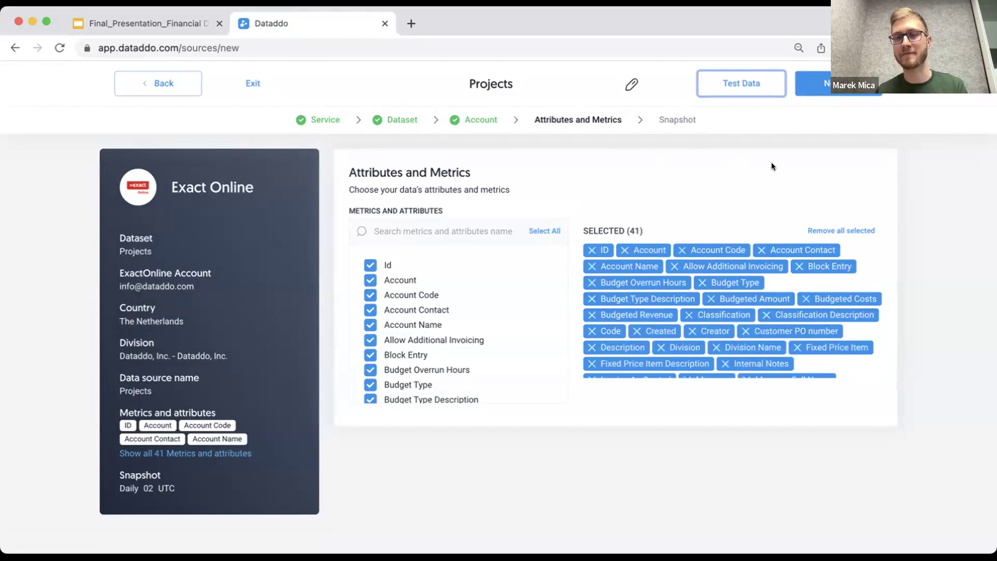
- Test the data and examine the columns and rows in the preview from the first column to the last
click(730, 85)
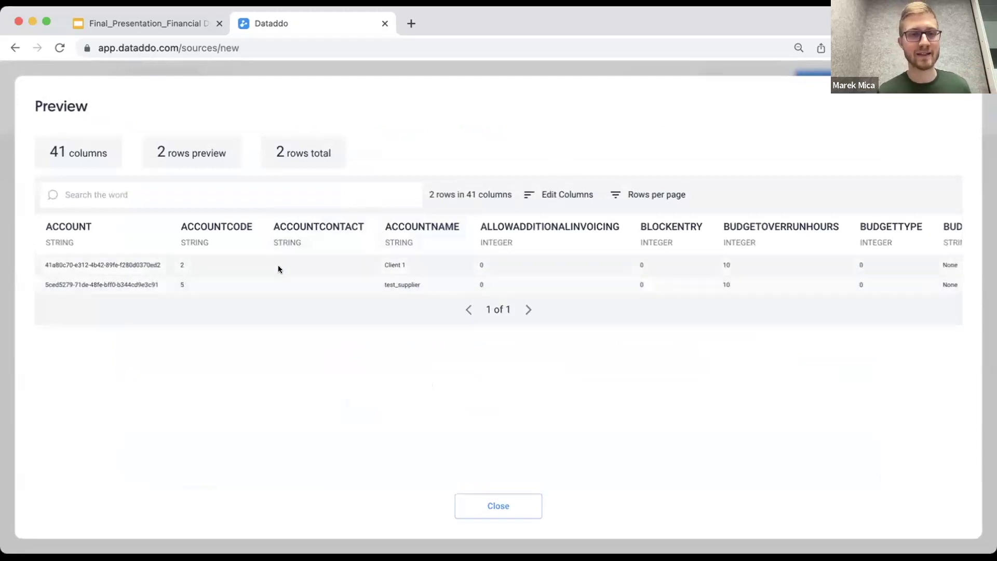
scroll(235, 278, right, 5)
scroll(235, 278, right, 10)
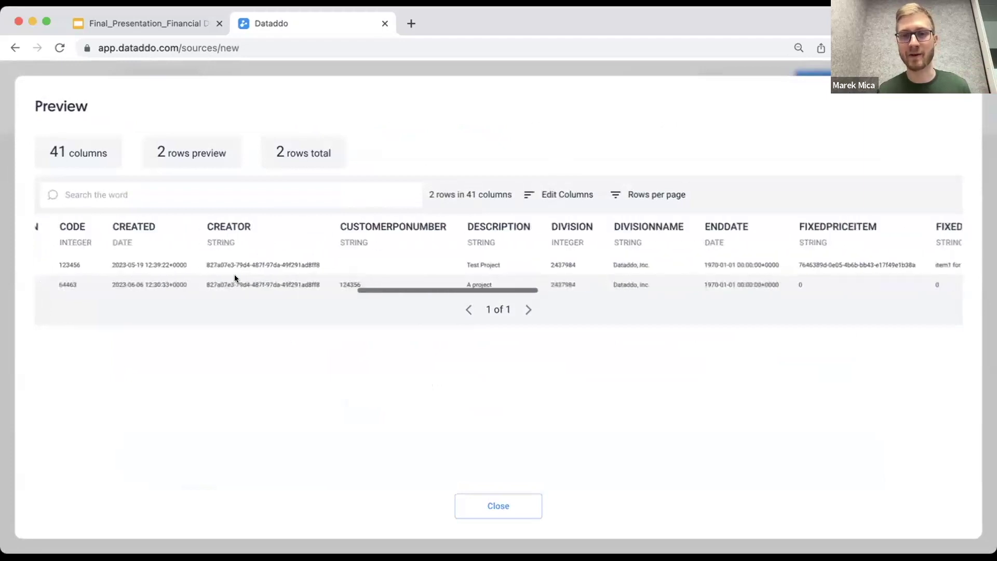
scroll(235, 278, left, 7)
scroll(235, 279, left, 12)
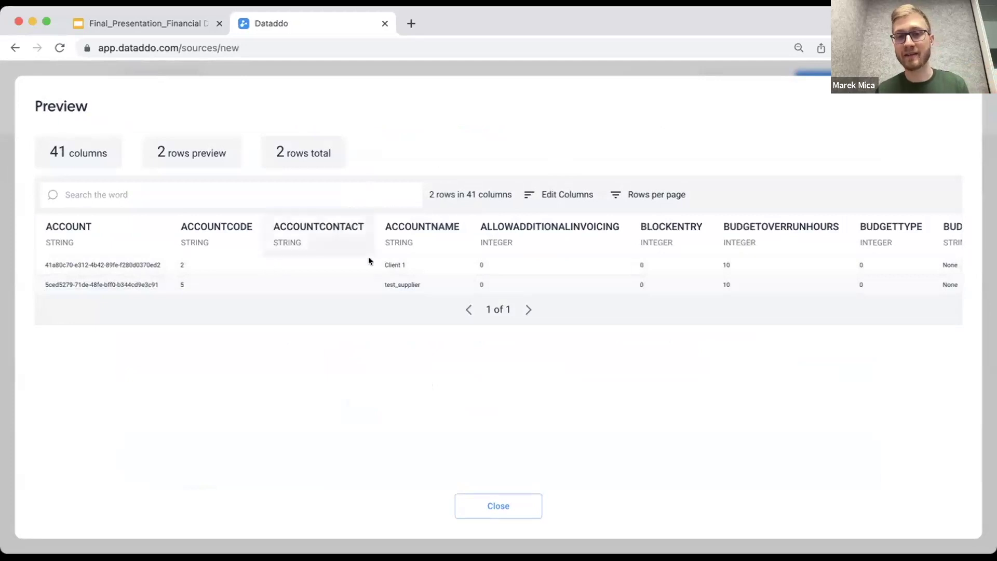
scroll(504, 265, right, 8)
scroll(504, 266, right, 10)
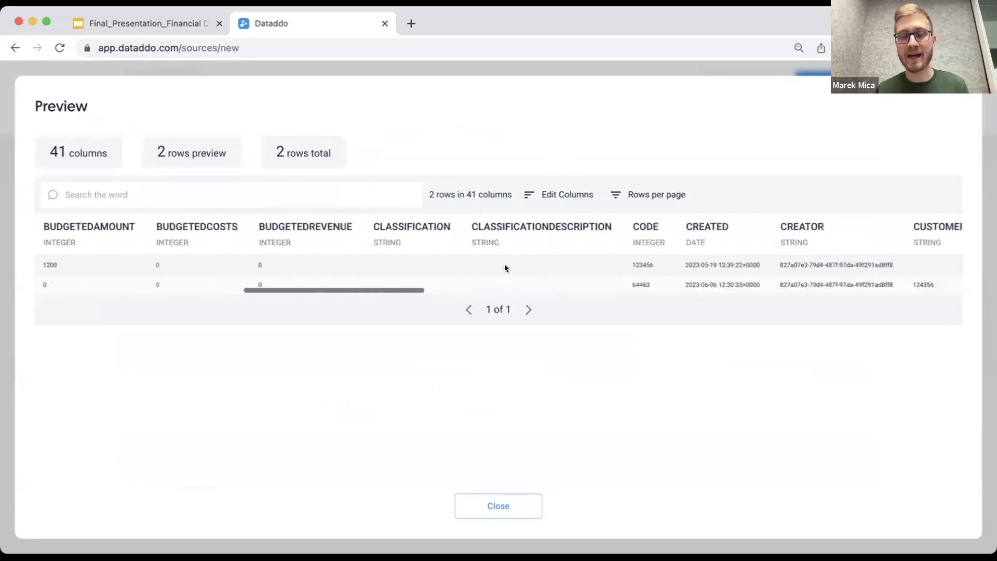
scroll(504, 267, right, 10)
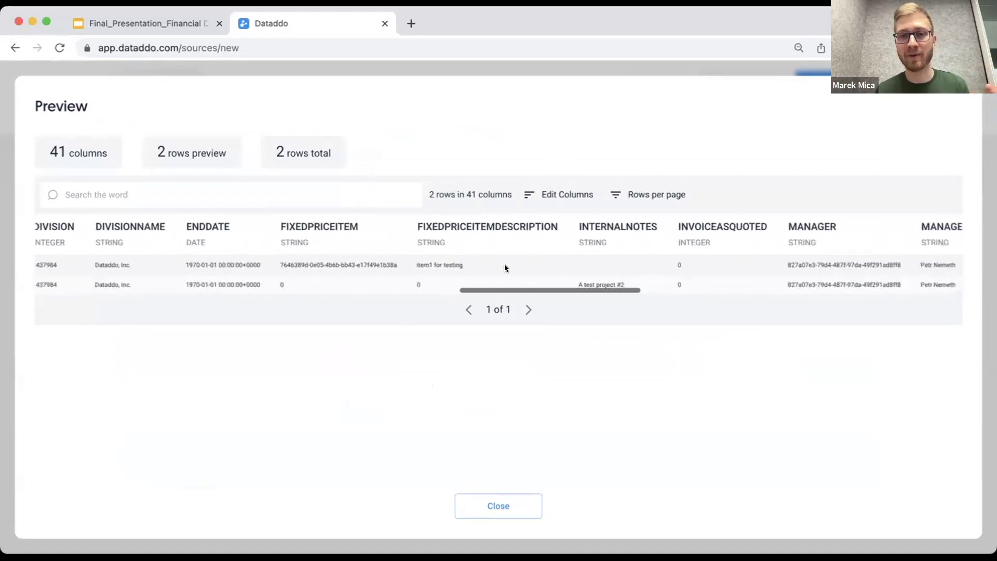
scroll(504, 266, right, 3)
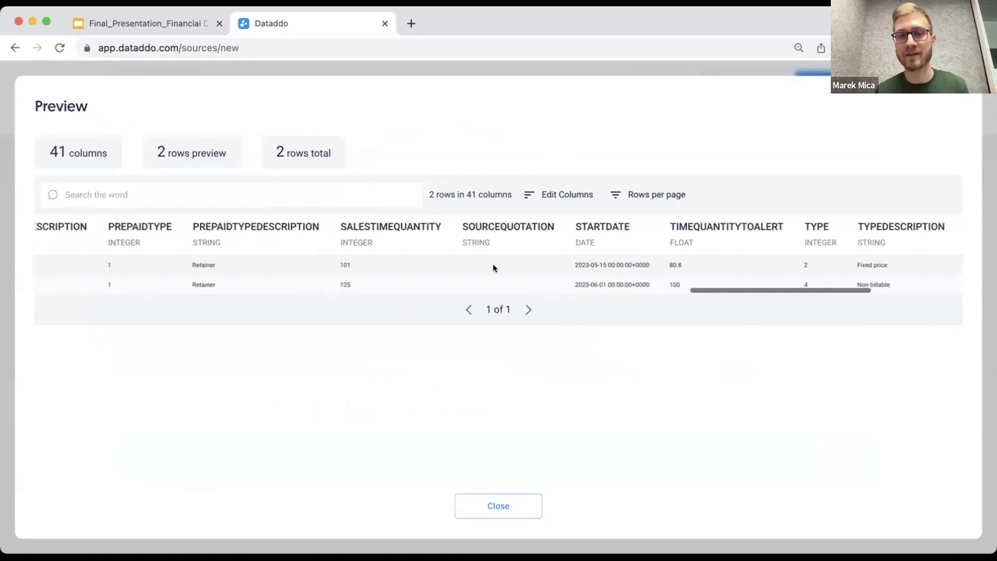
scroll(493, 266, left, 15)
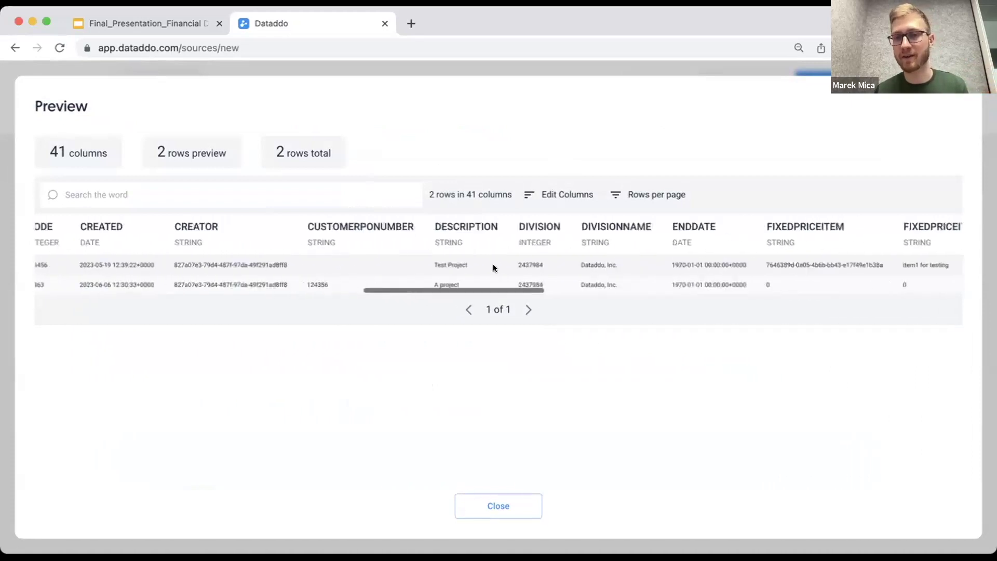
click(467, 502)
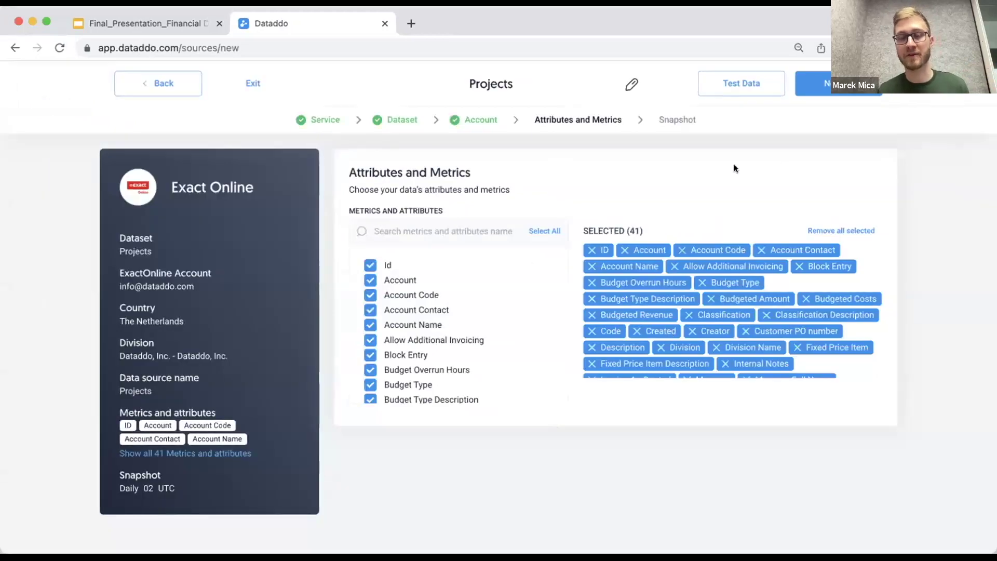
- Proceed to the Snapshot stage, review the frequency options and set the snapshotting frequency to "Daily - recommended"
click(821, 83)
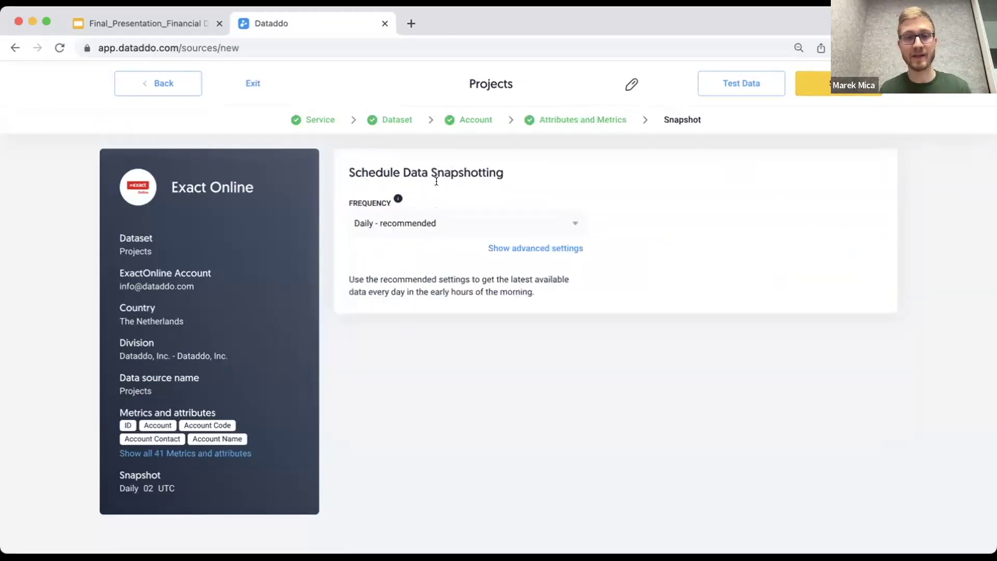
click(446, 223)
click(500, 223)
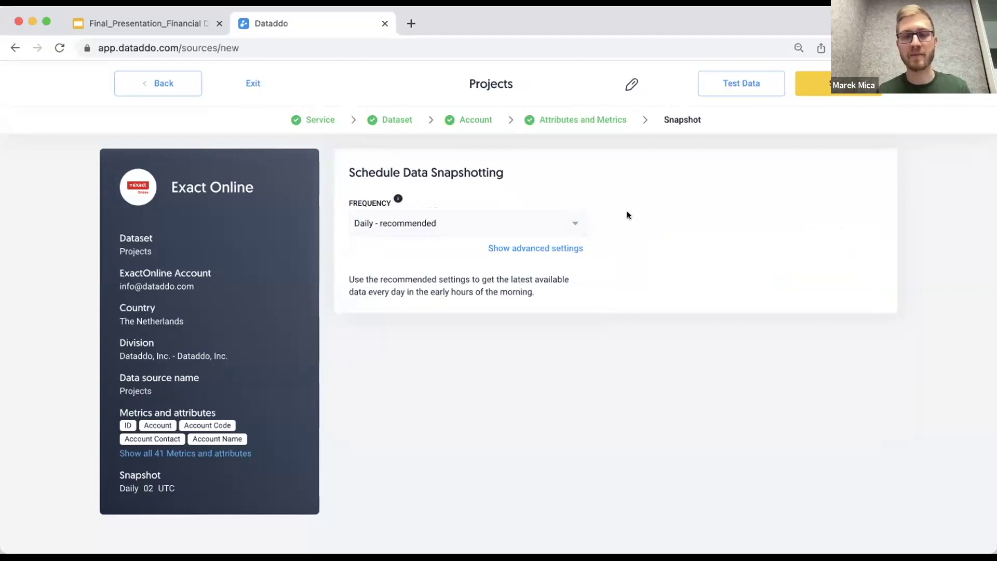
click(576, 224)
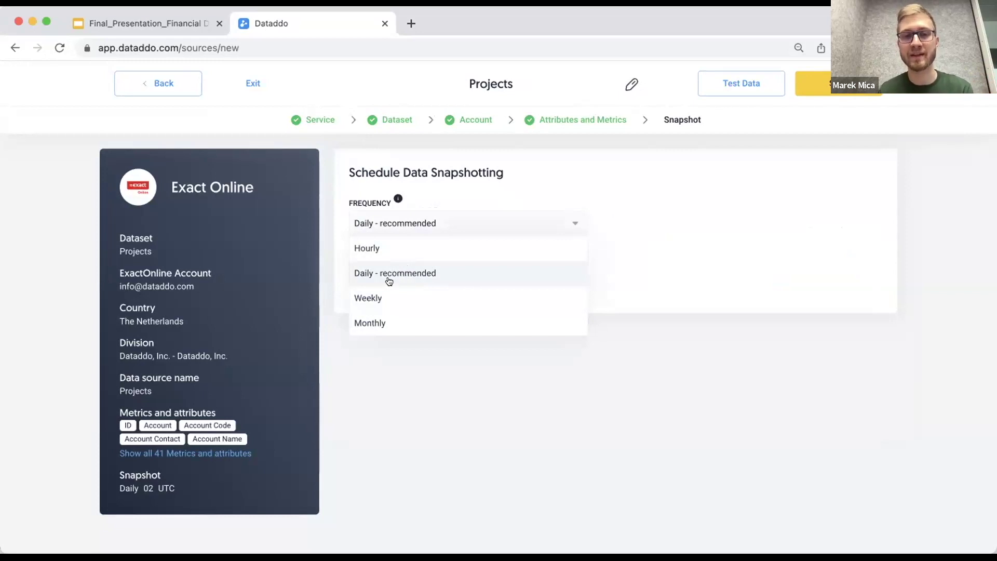
click(684, 221)
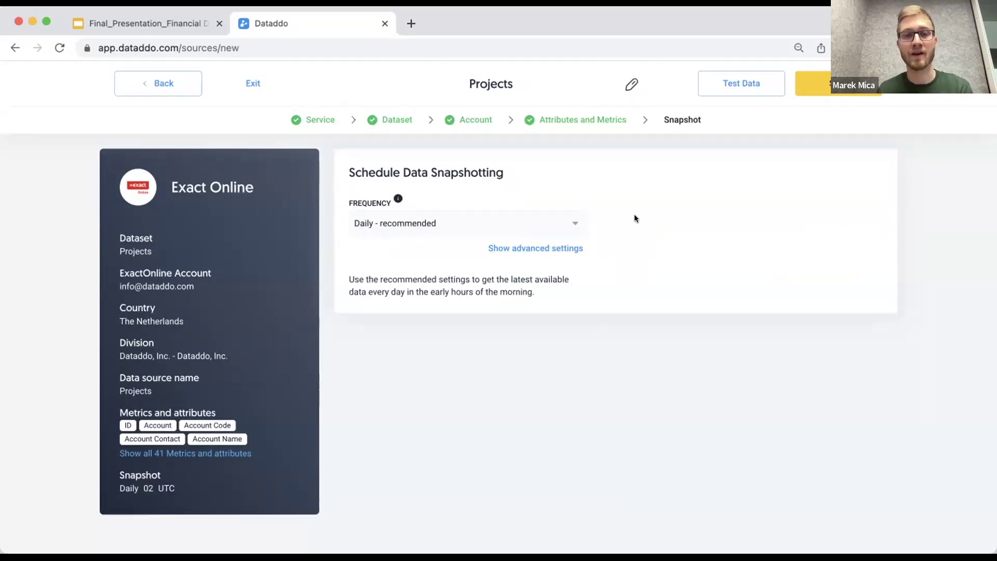
click(571, 223)
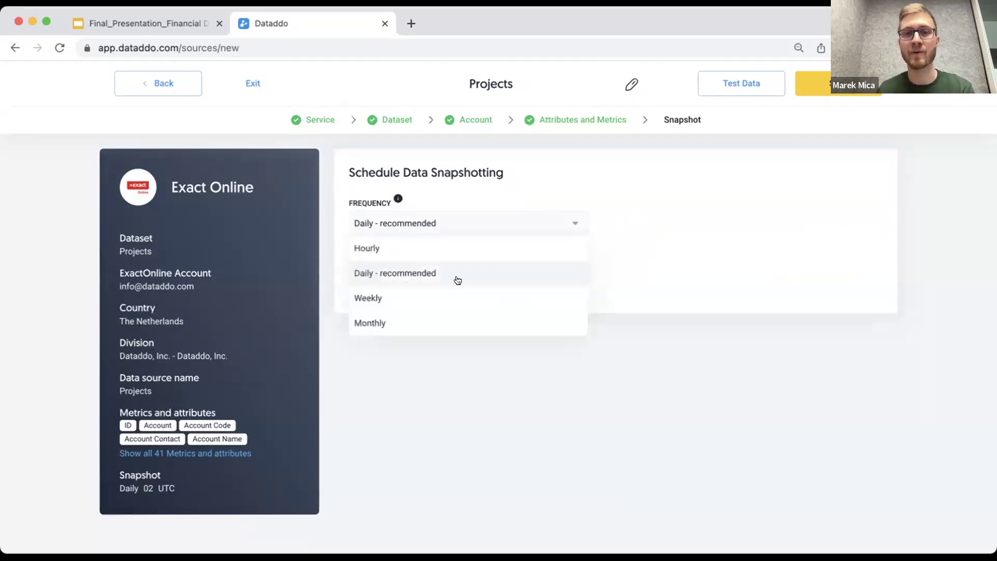
click(430, 295)
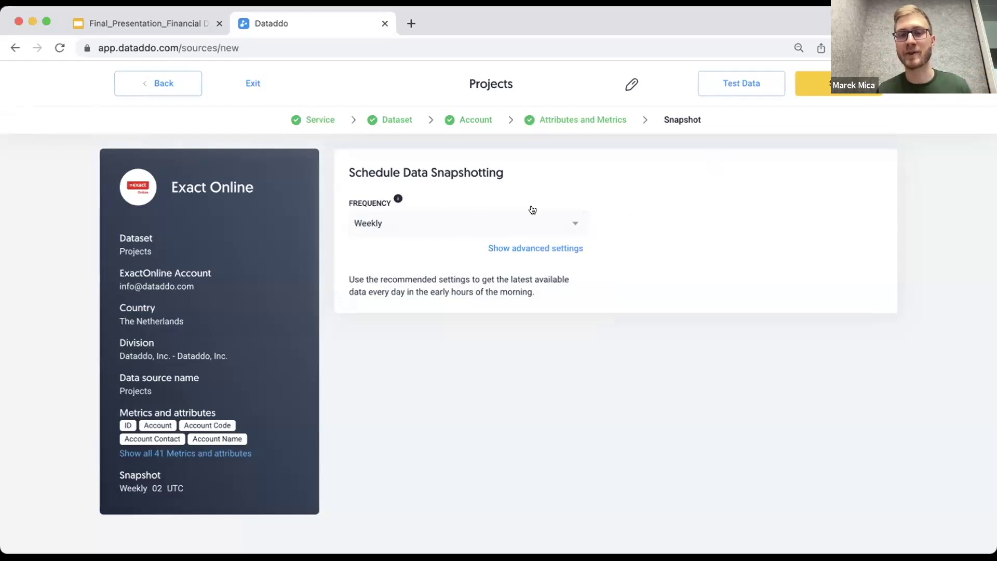
click(501, 218)
click(407, 272)
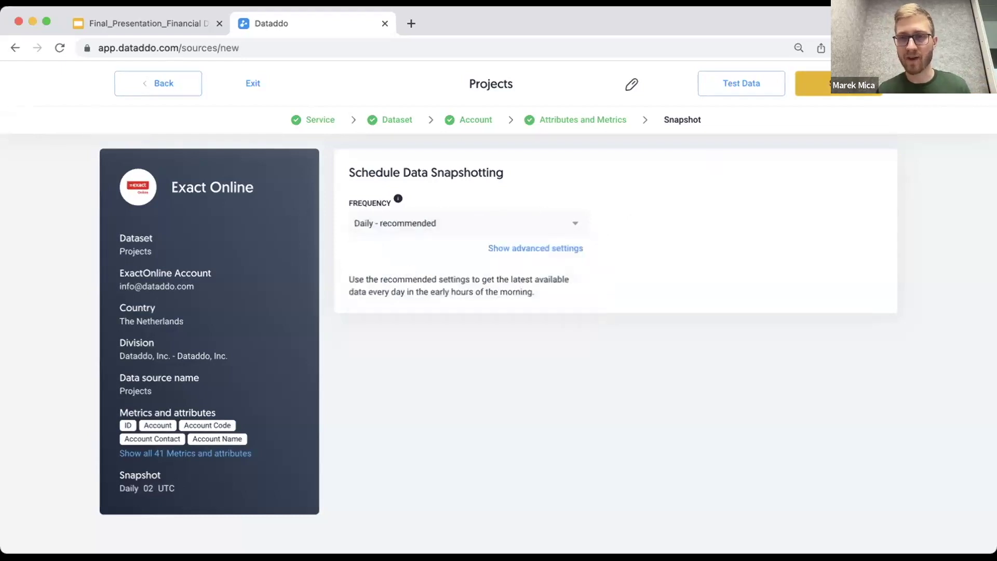
- Rename the data source as "Projects demo" and save it, returning to the source list
click(469, 83)
click(514, 81)
text(demo)
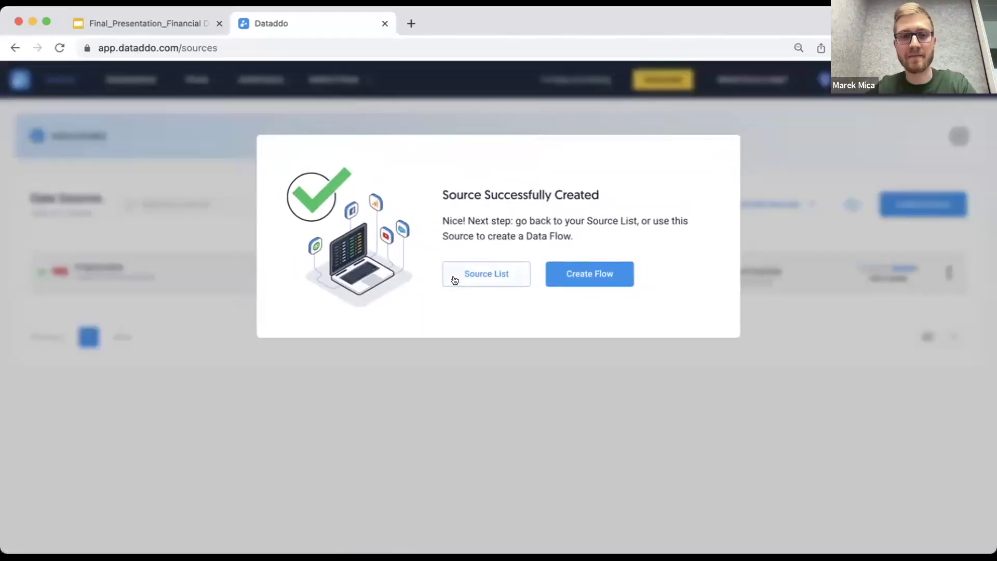
click(454, 280)
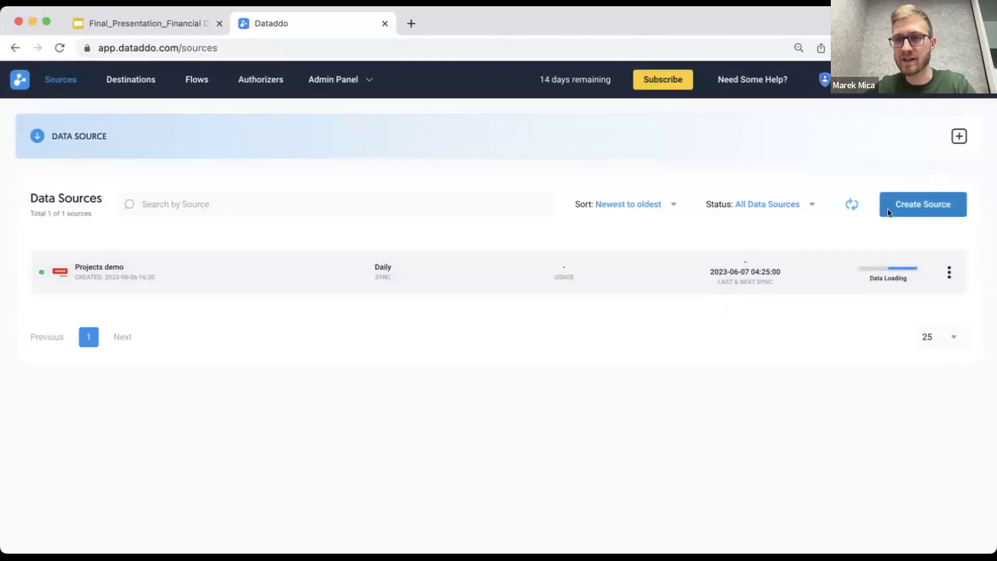
- Refresh the source list and examine the extraction logs of Projects demo, including the details of the latest extraction entry
click(846, 202)
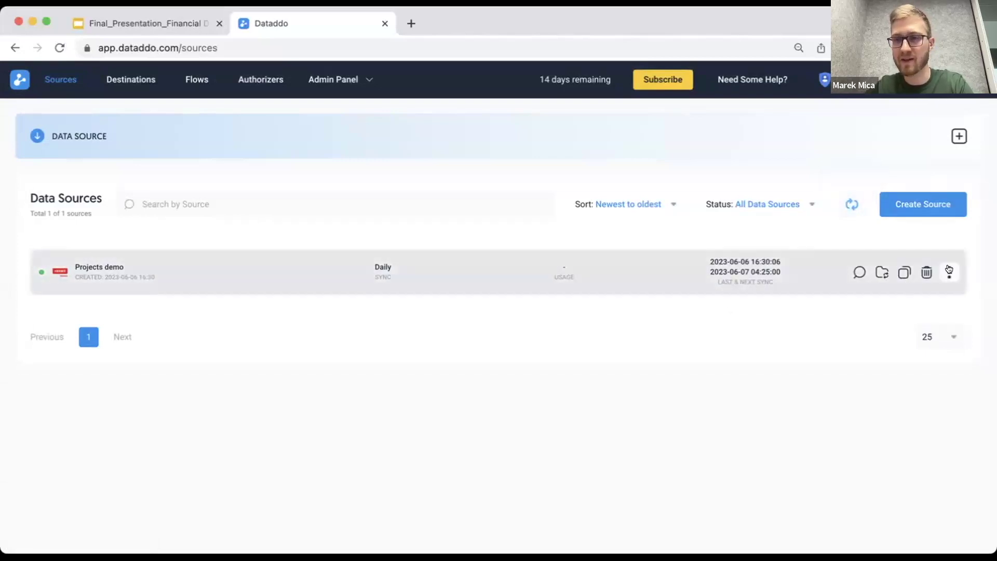
click(949, 271)
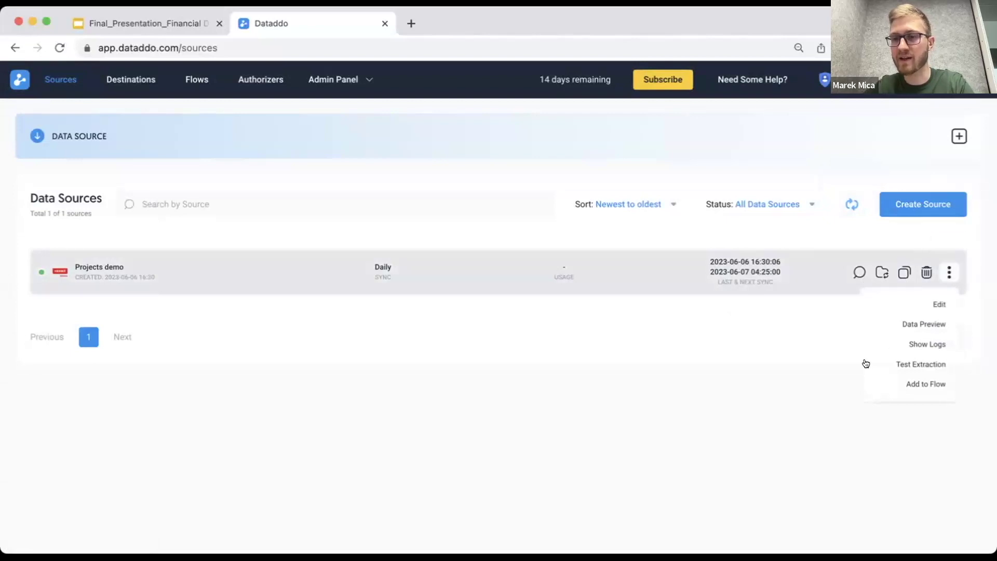
click(905, 344)
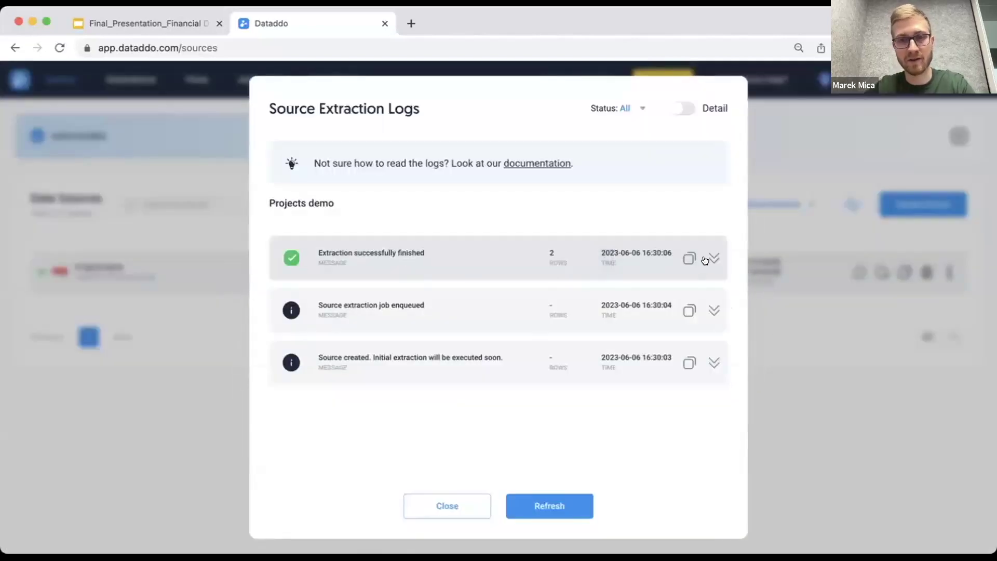
click(712, 258)
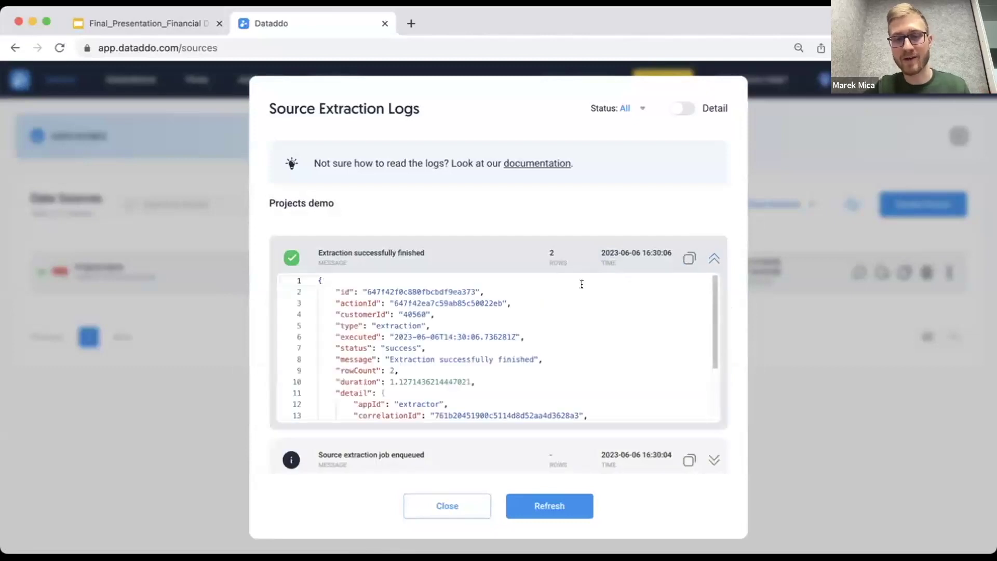
click(712, 258)
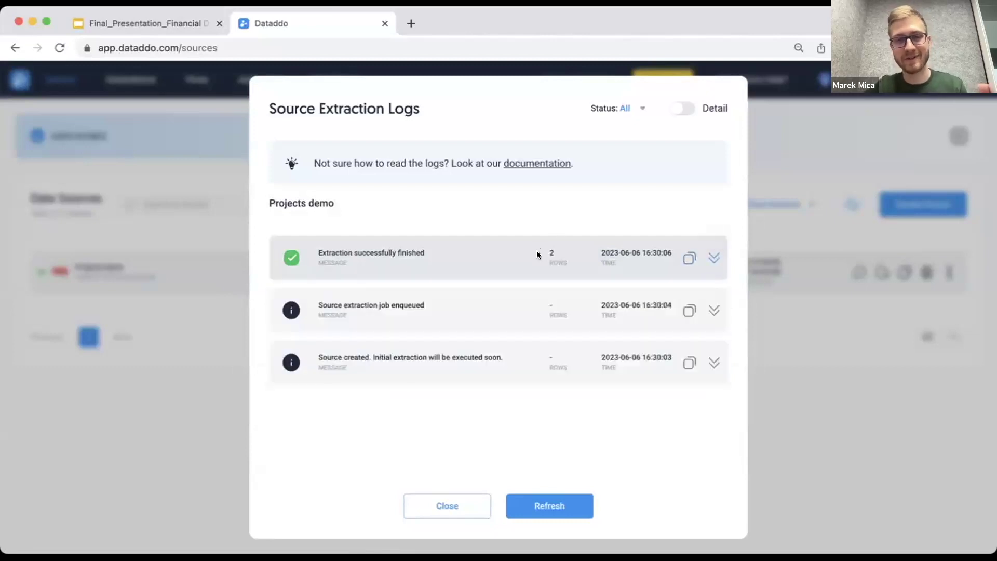
click(714, 258)
scroll(468, 312, down, 3)
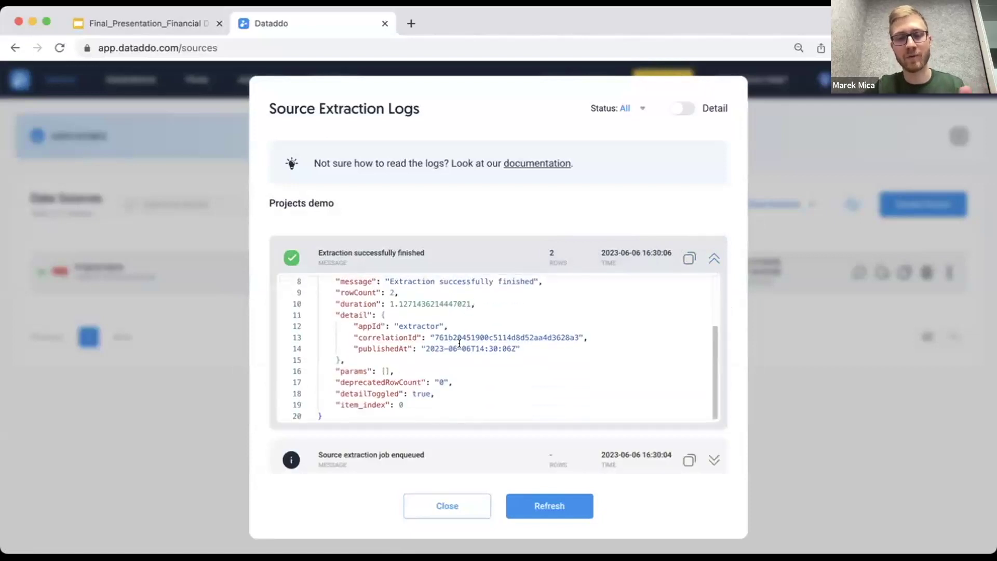
scroll(468, 327, up, 2)
click(423, 499)
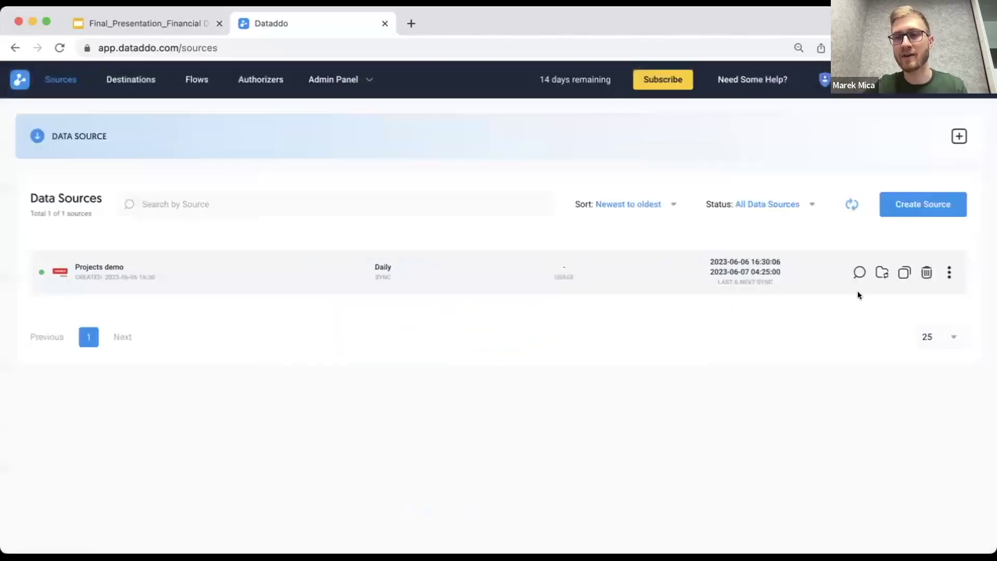
- Review the actions available for the Projects demo source and add the source to a new flow
click(949, 272)
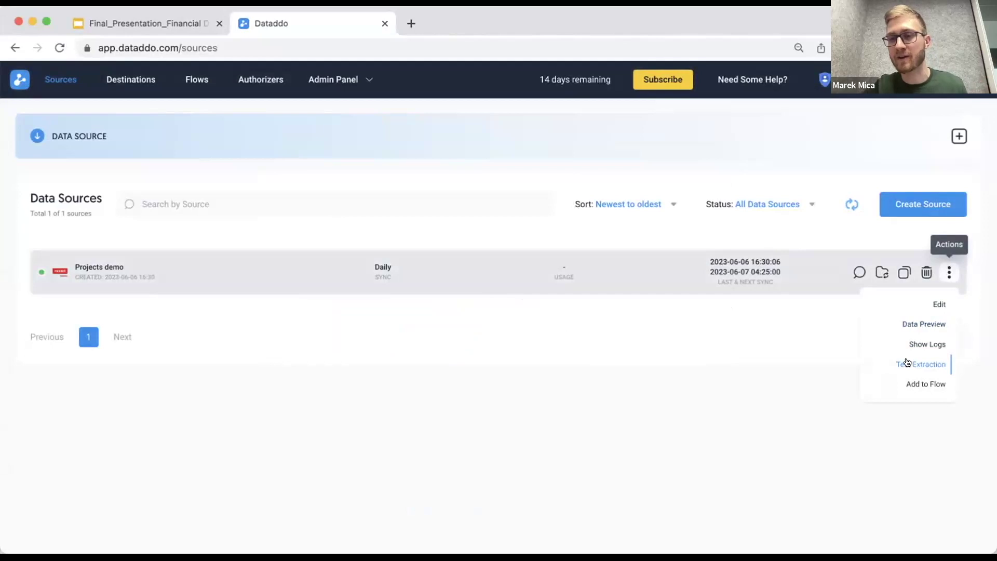
click(818, 325)
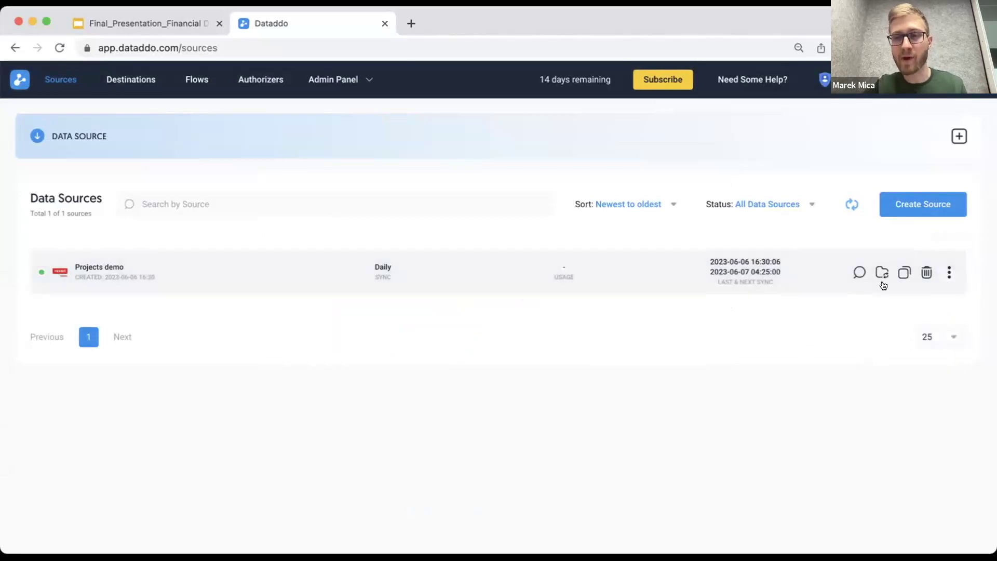
click(947, 271)
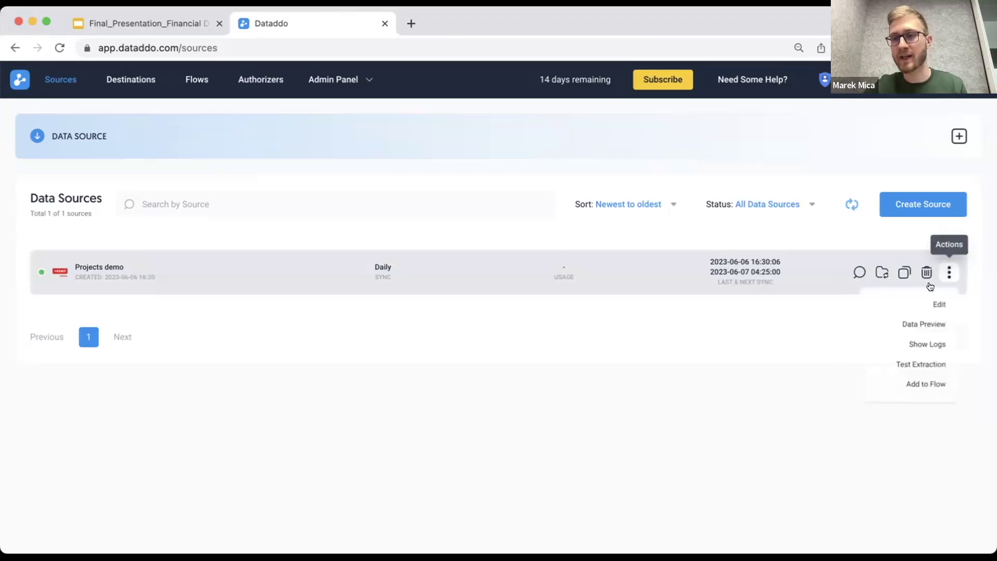
click(911, 385)
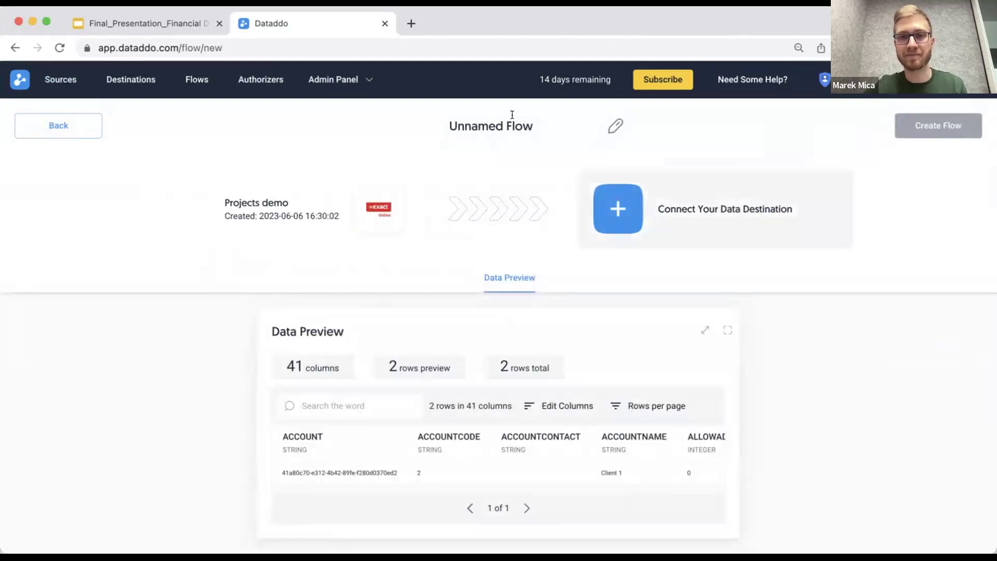
- Examine the data storages, dashboarding apps and full catalogue of new destinations available for the flow, and return to the flow
click(618, 208)
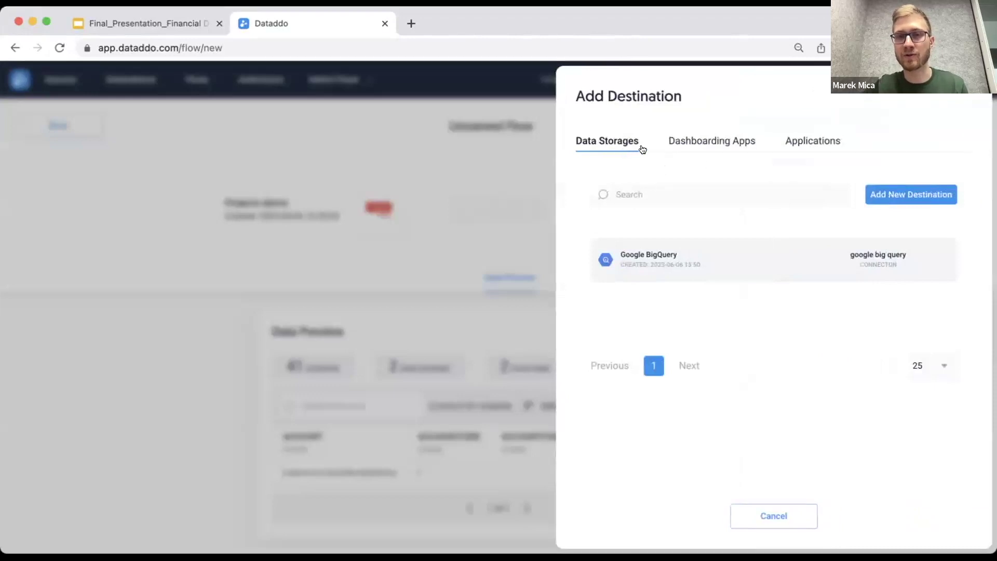
click(717, 145)
click(589, 141)
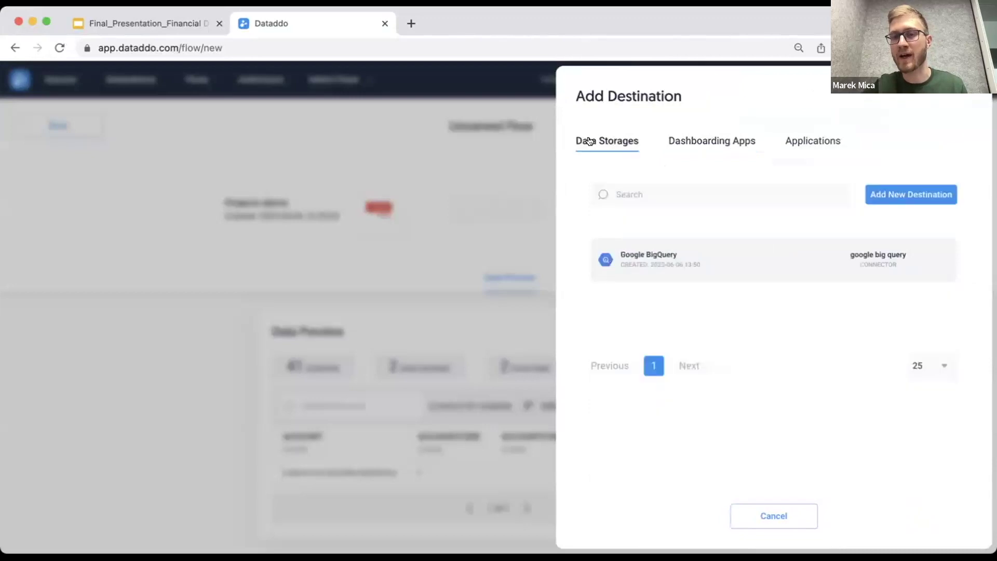
click(887, 190)
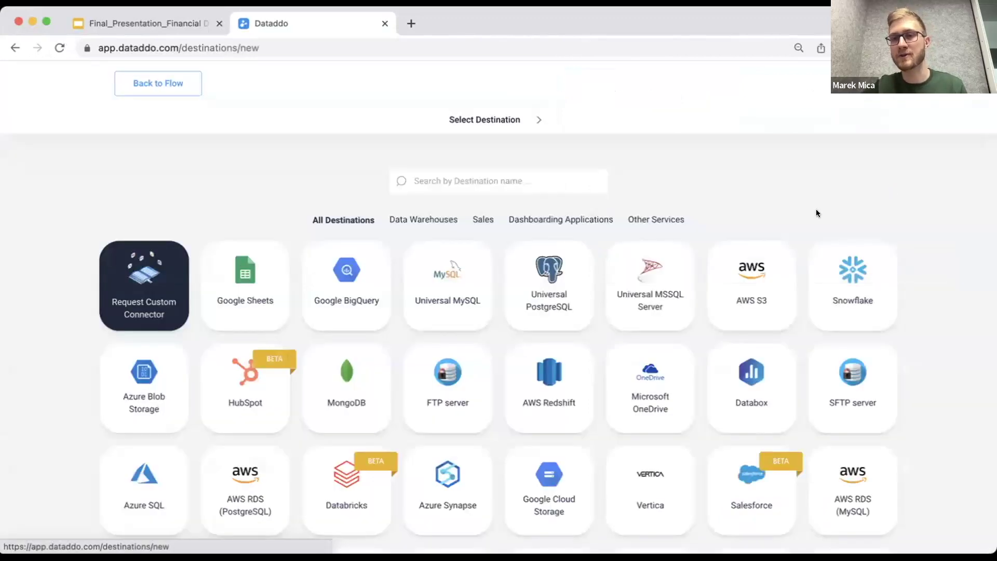
scroll(668, 194, down, 8)
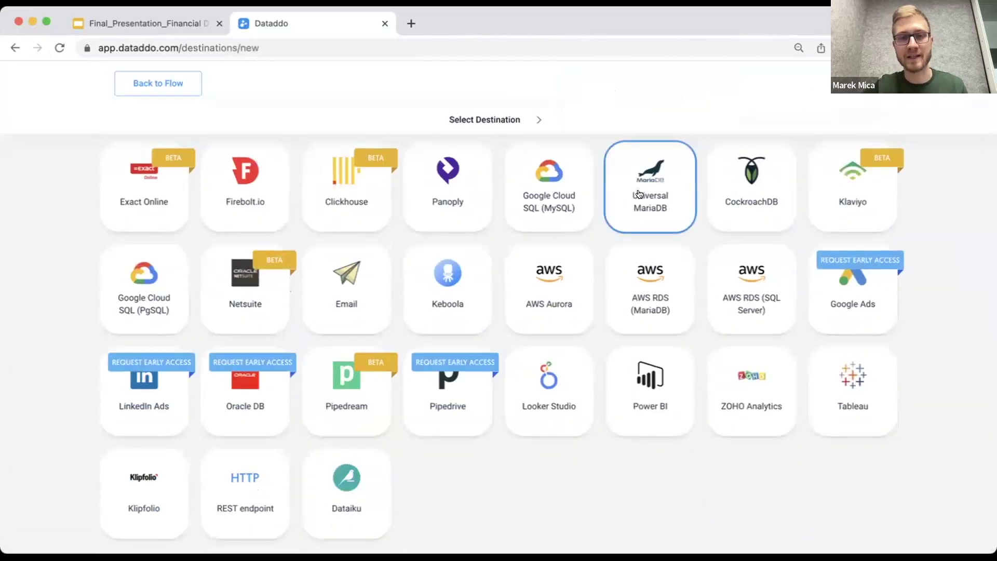
scroll(613, 221, up, 10)
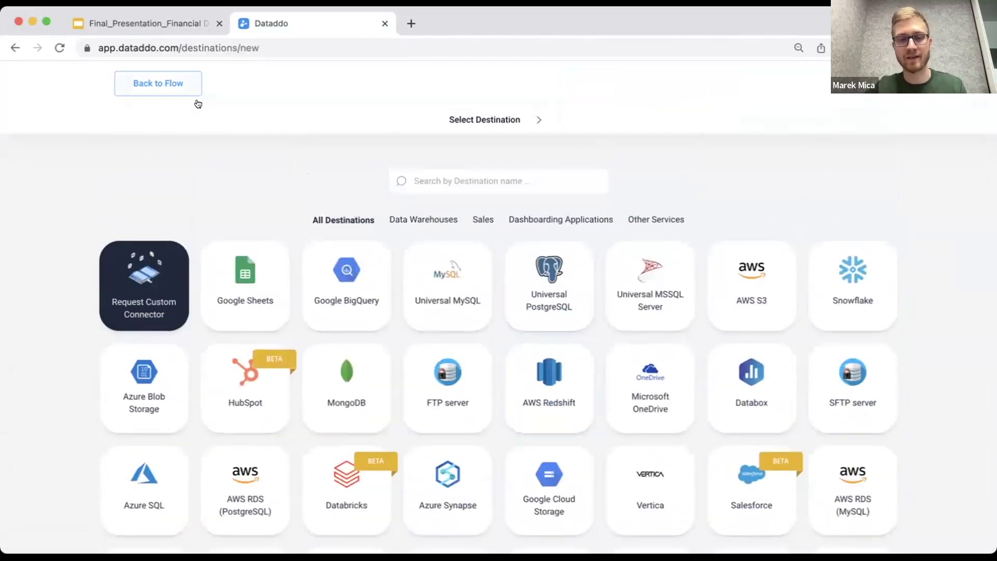
click(191, 85)
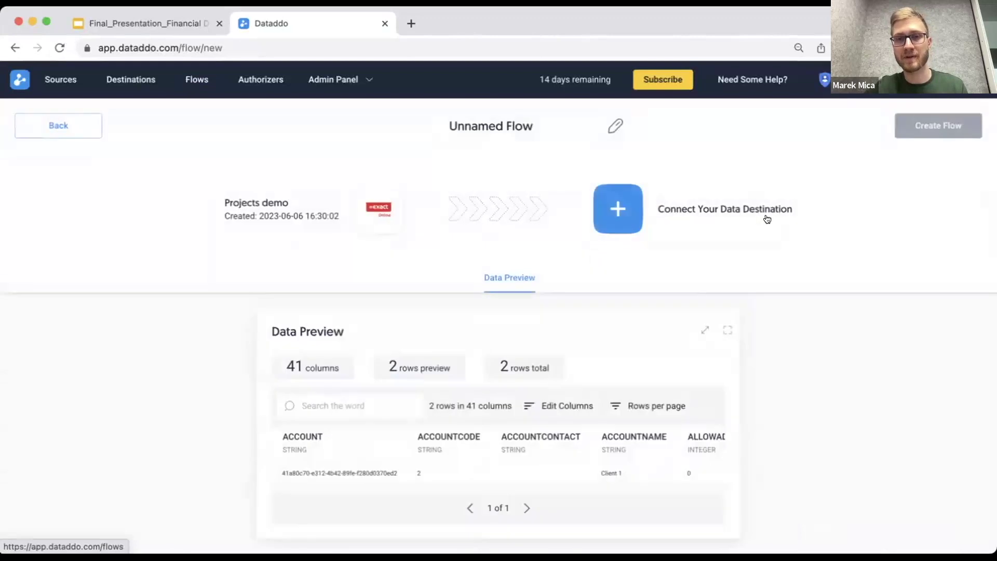
- Connect Power BI from the dashboarding apps as the flow's data destination
click(620, 220)
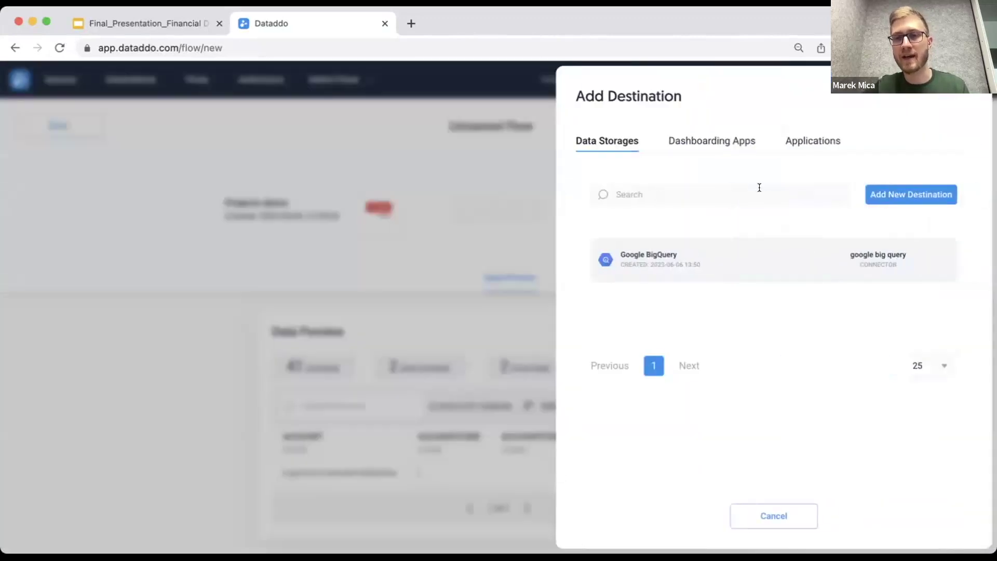
click(734, 139)
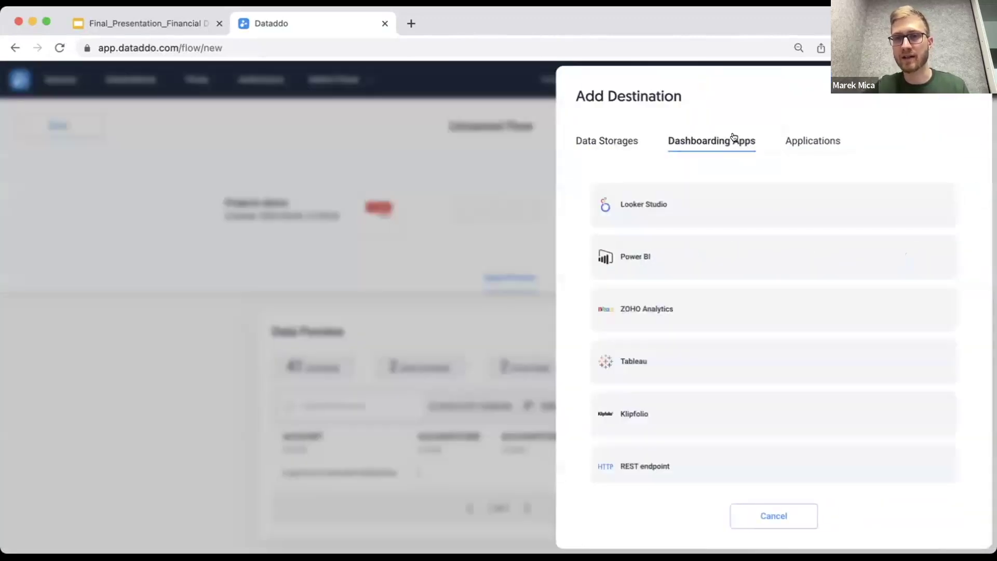
click(650, 270)
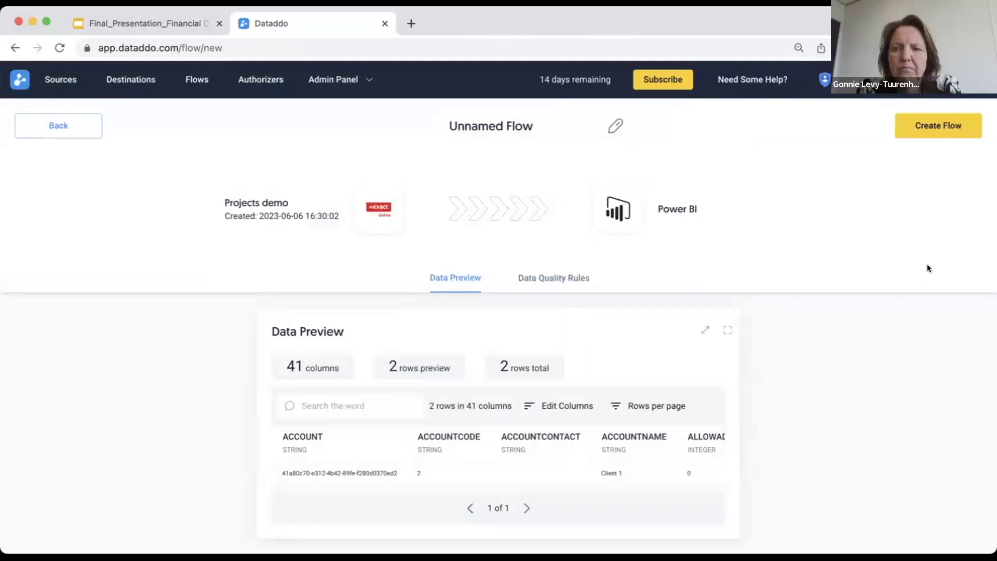
- Name the flow "Exact Projects to Power BI", create it and acknowledge its creation
triple_click(501, 118)
text(Projects to Power BI)
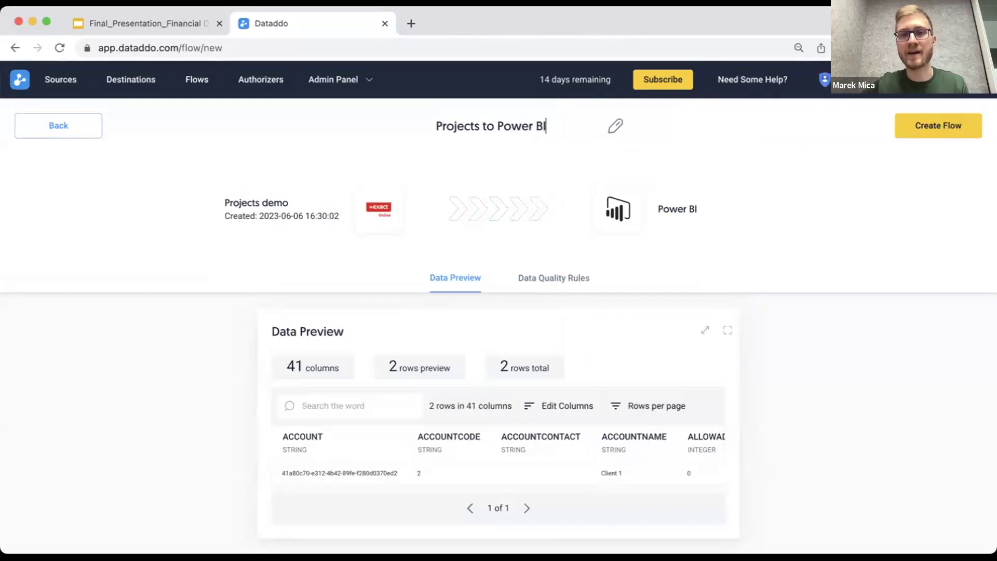
click(436, 126)
text(Exact)
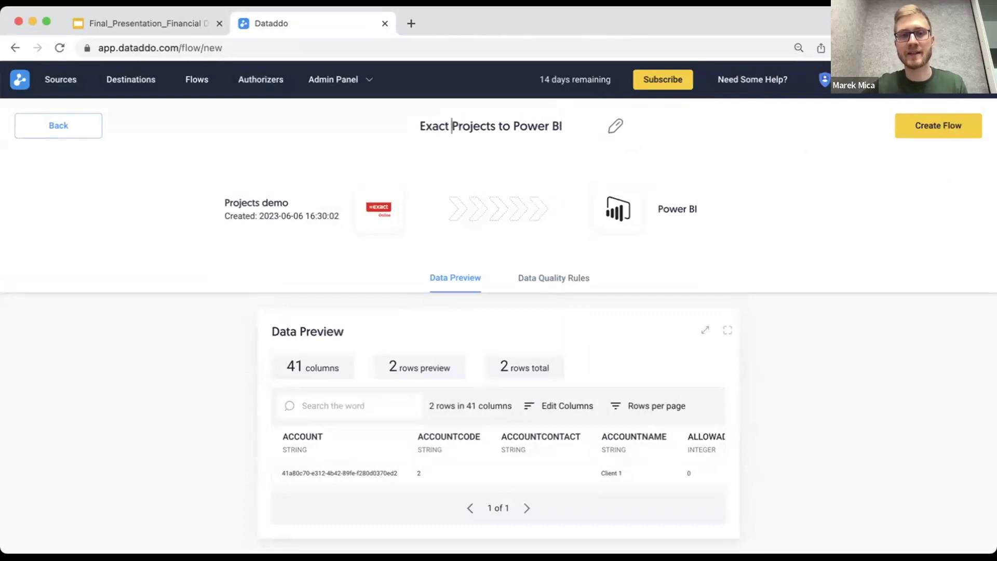
click(959, 127)
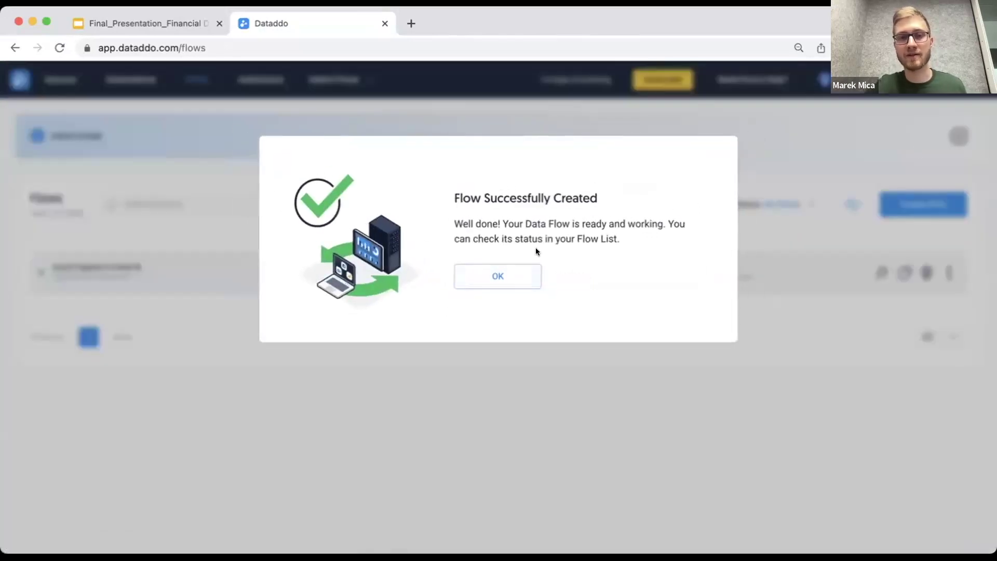
click(491, 280)
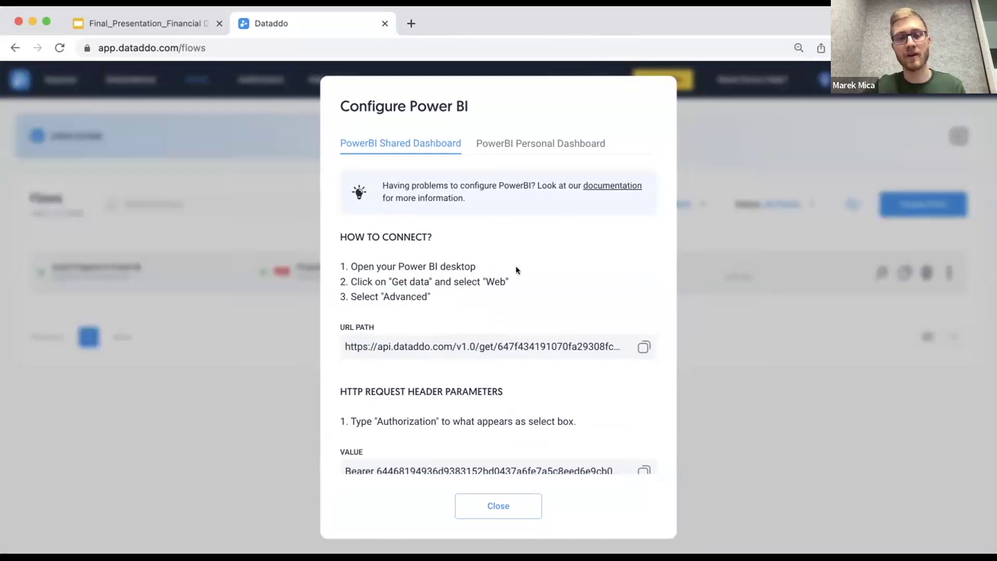
- Examine the Power BI connection instructions, close them and review them again through the connection details of the Exact Projects to Power BI flow
scroll(478, 289, down, 1)
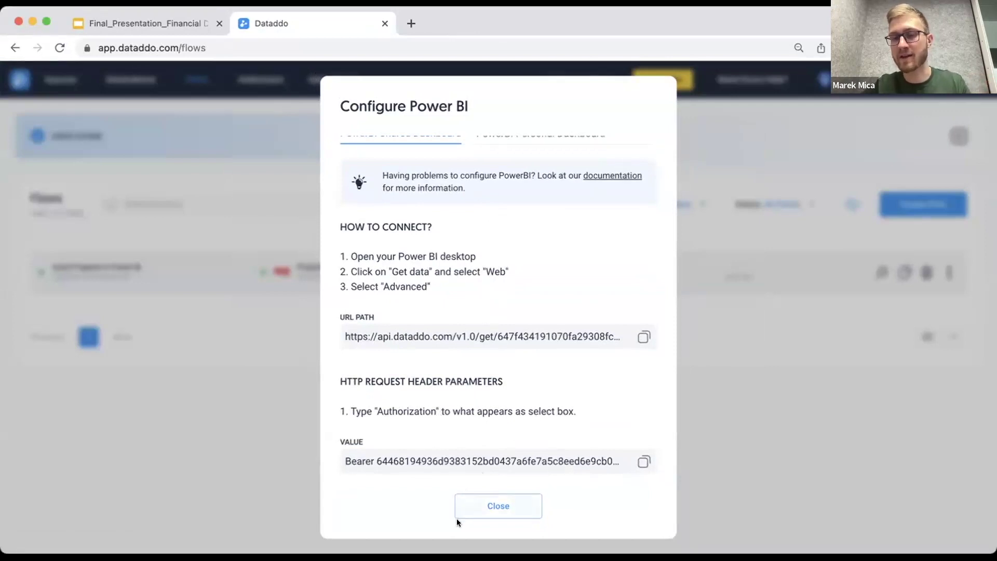
click(484, 504)
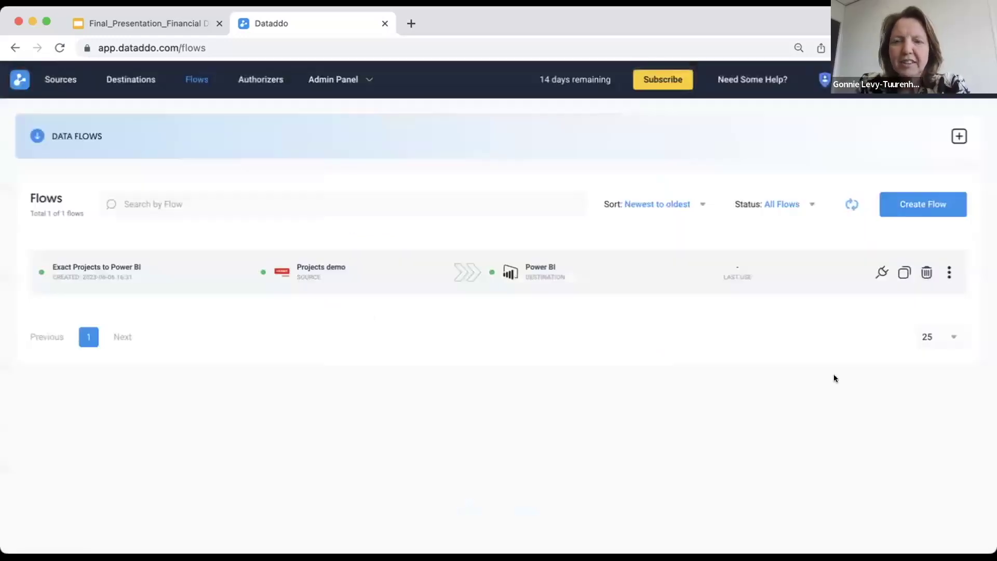
click(873, 271)
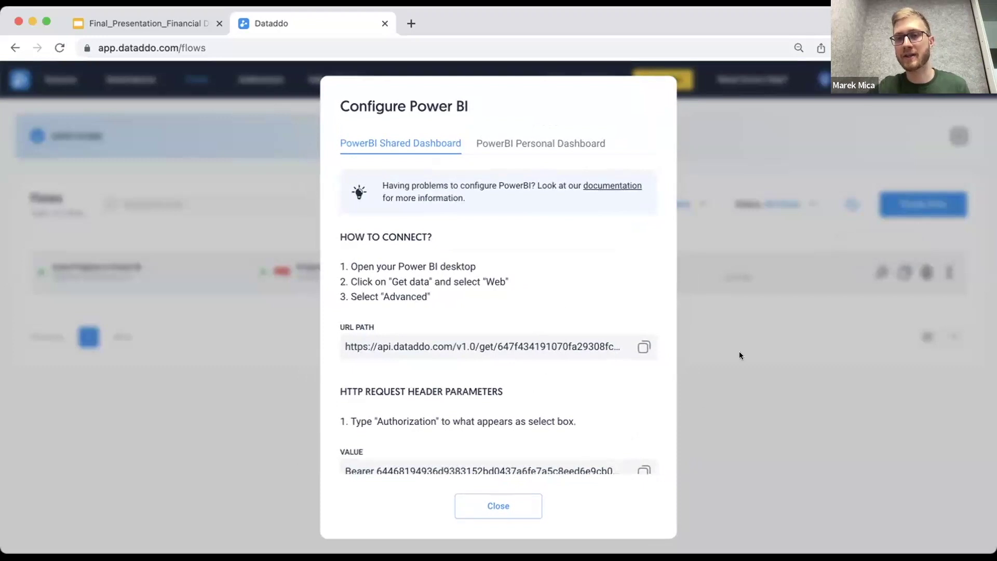
click(523, 496)
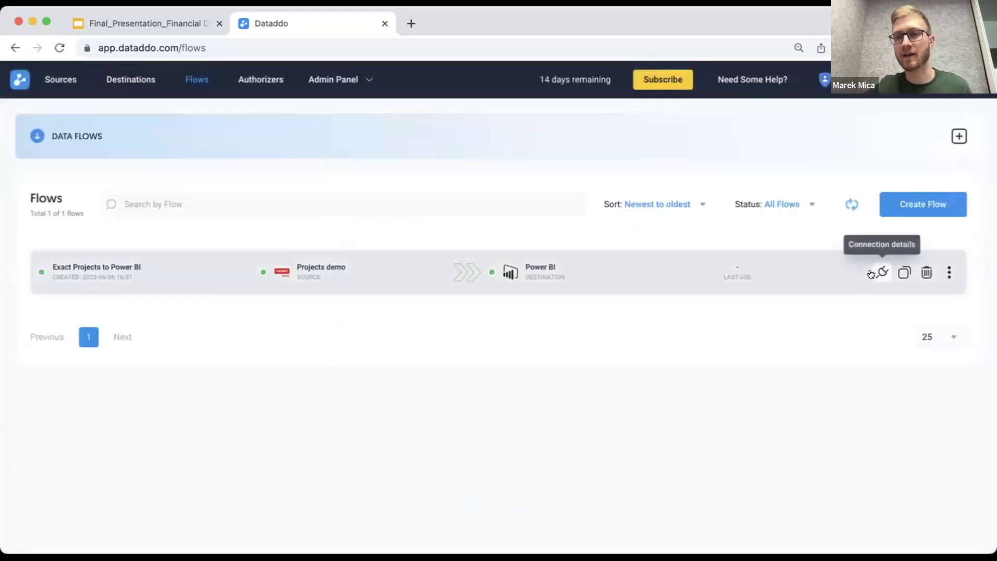
click(871, 273)
scroll(472, 321, down, 1)
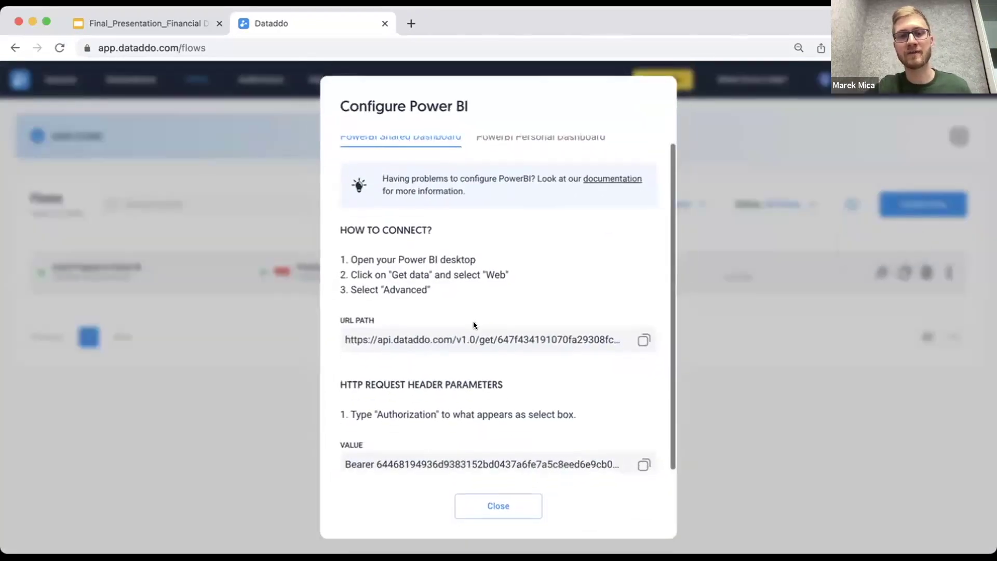
click(472, 499)
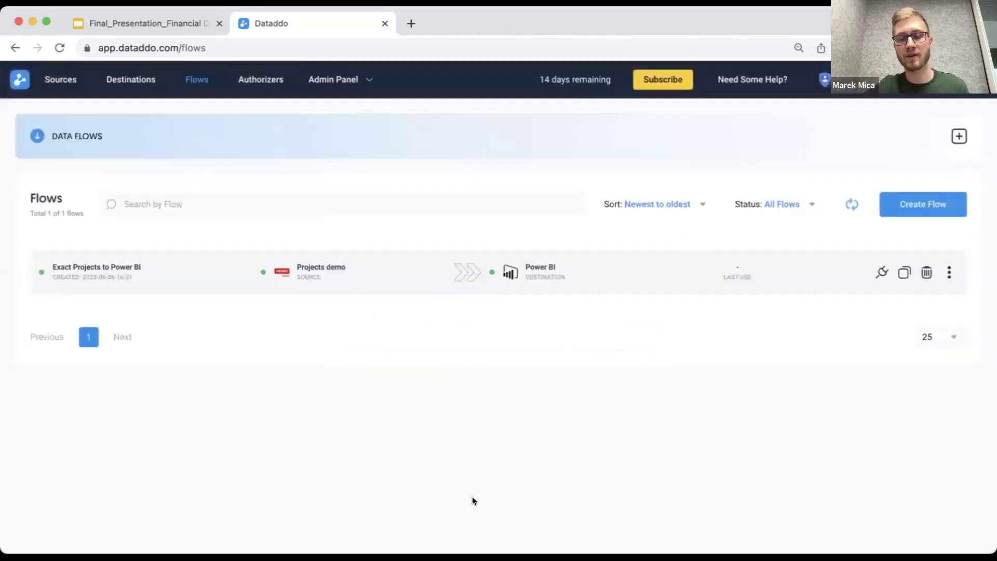